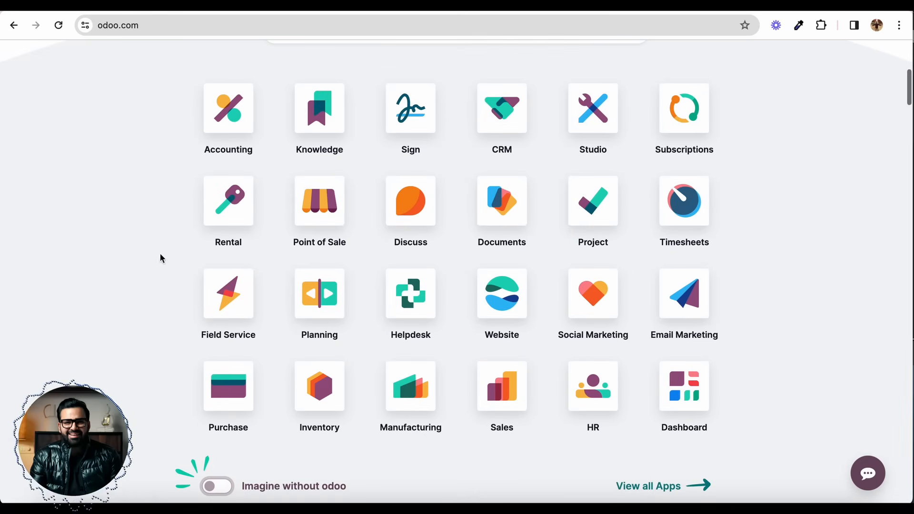
scroll(247, 436, down, 1)
Step: Turn on Imagine without odoo and examine the apps overview with the competing product named for each app
click(228, 442)
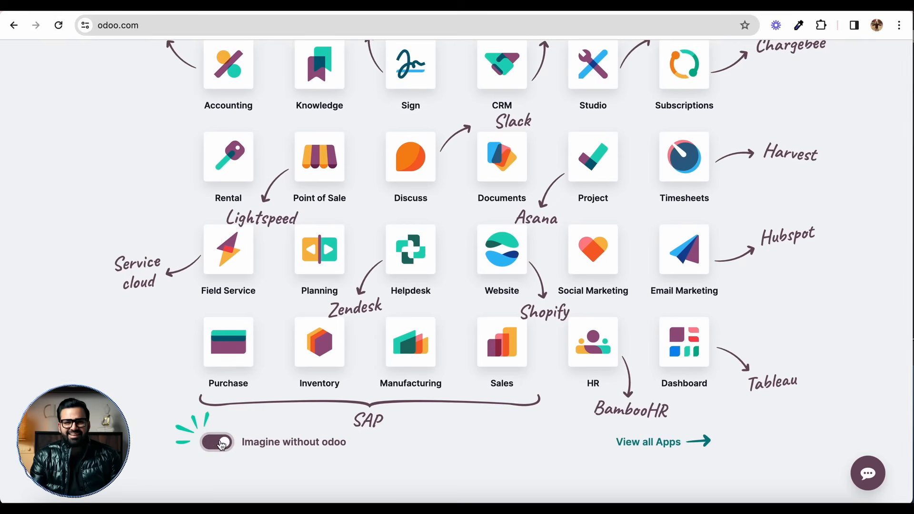
scroll(148, 312, up, 1)
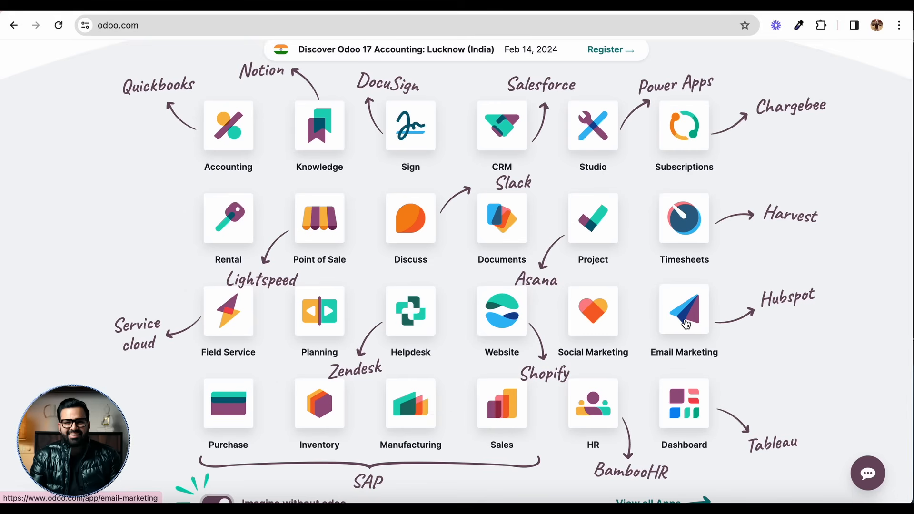
scroll(589, 287, up, 7)
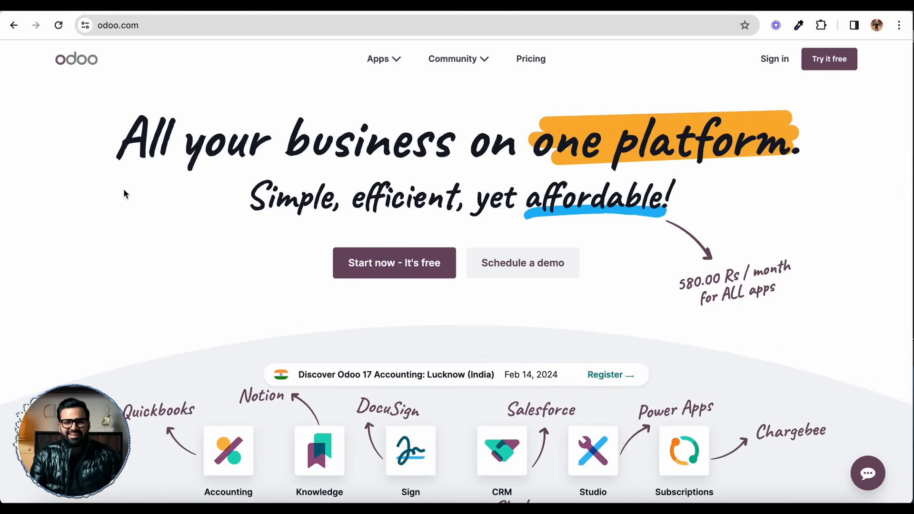
scroll(123, 191, down, 3)
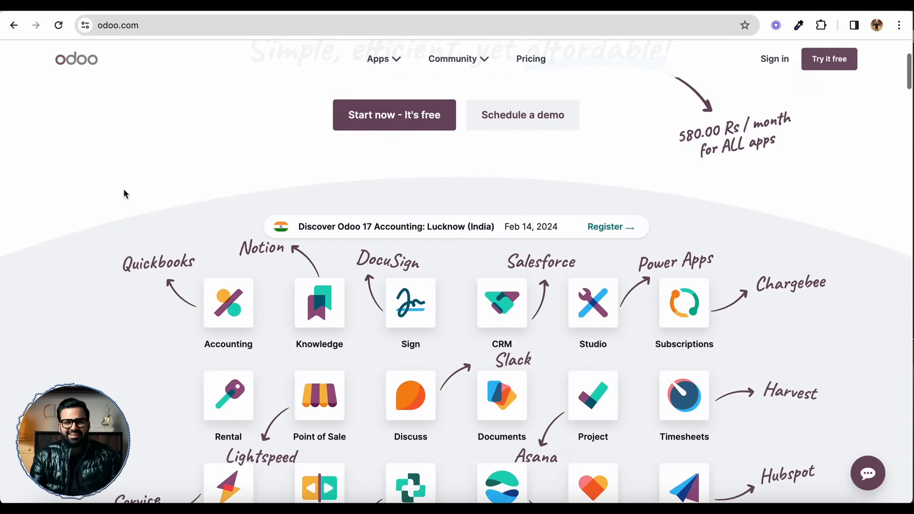
scroll(124, 193, down, 1)
scroll(136, 204, down, 2)
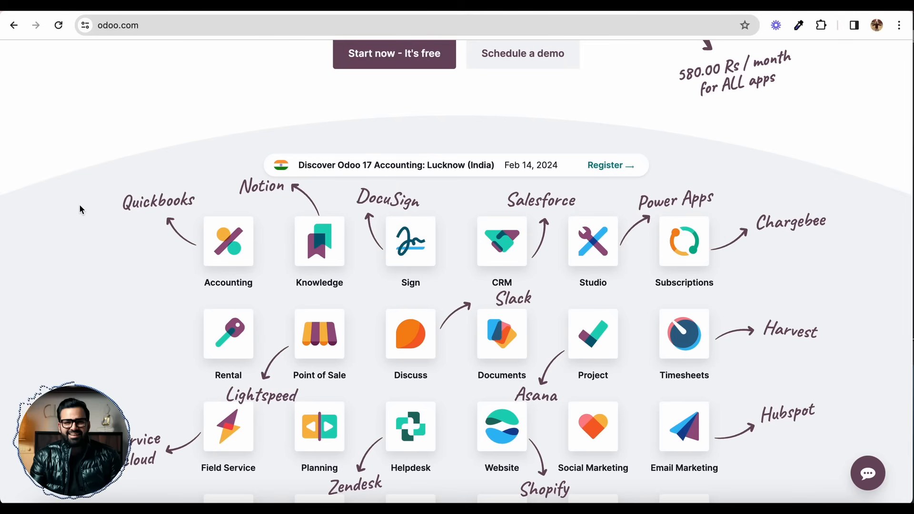
scroll(79, 204, up, 4)
Step: Open the pricing page and examine what the One App Free plan includes
click(541, 59)
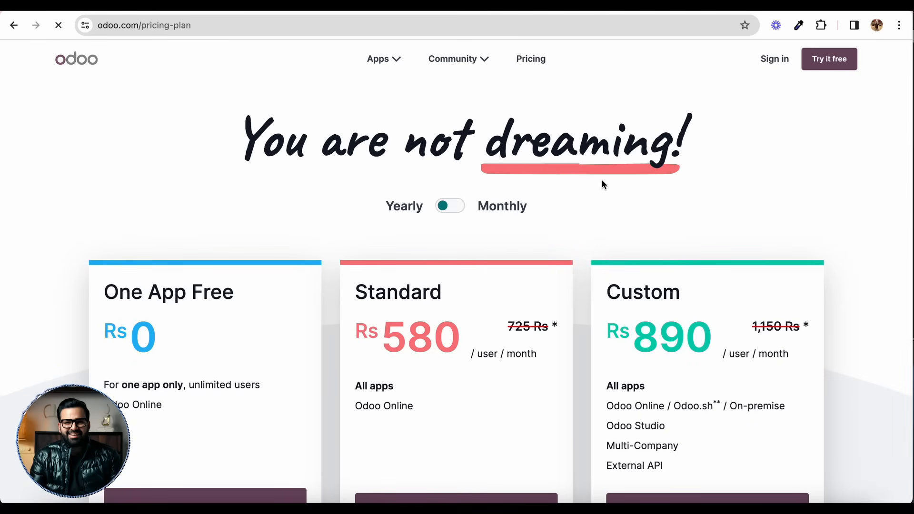
click(478, 210)
click(445, 206)
scroll(306, 235, down, 2)
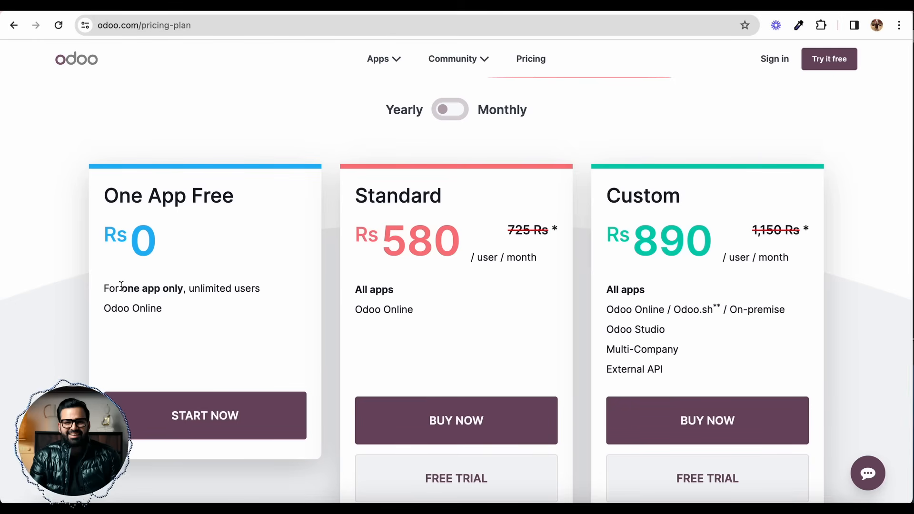
drag(106, 286, 183, 285)
drag(271, 290, 101, 282)
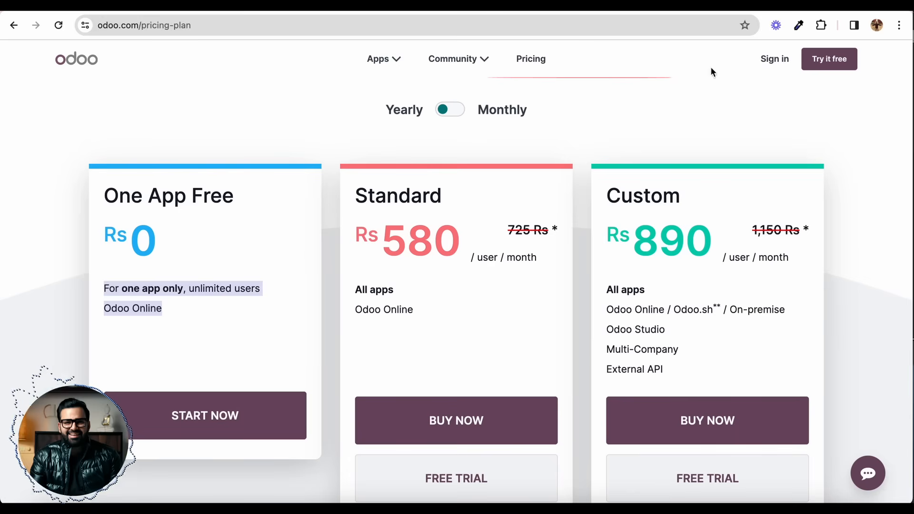
Step: Compare the monthly prices of the Standard and Custom plans with their yearly prices
click(476, 110)
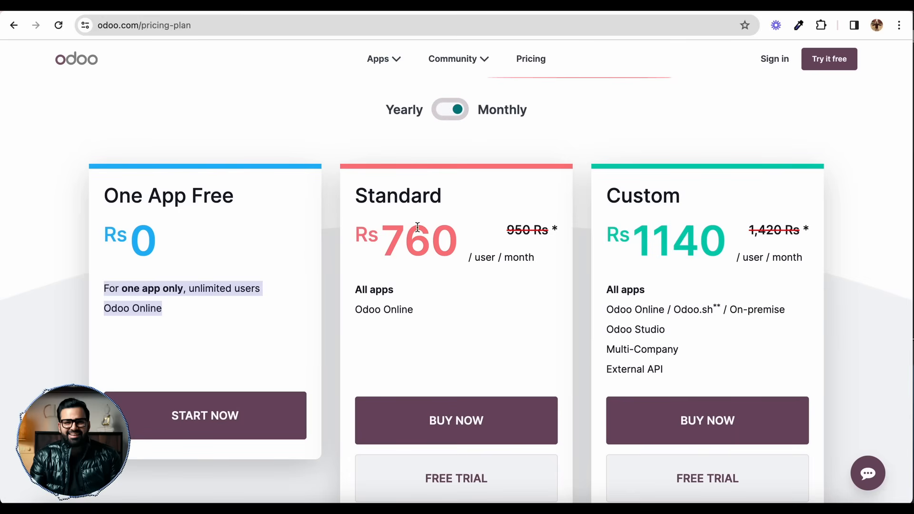
click(457, 110)
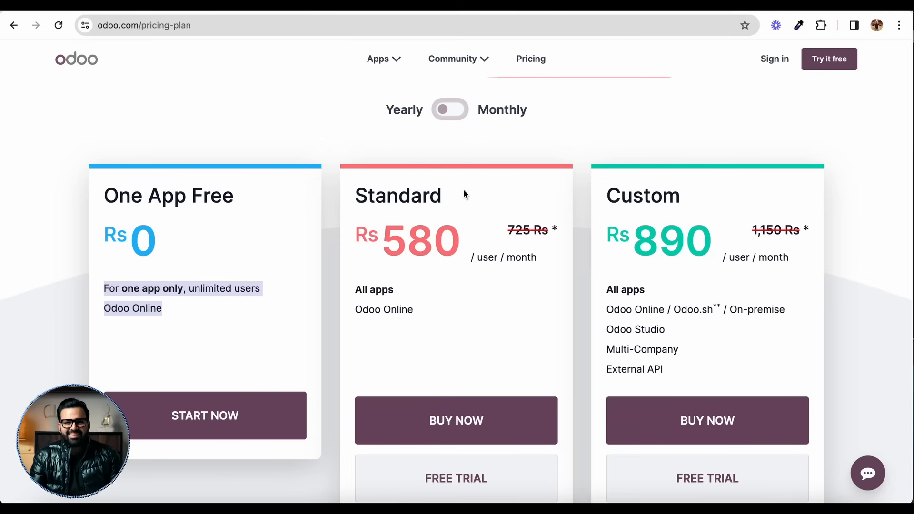
scroll(433, 211, up, 2)
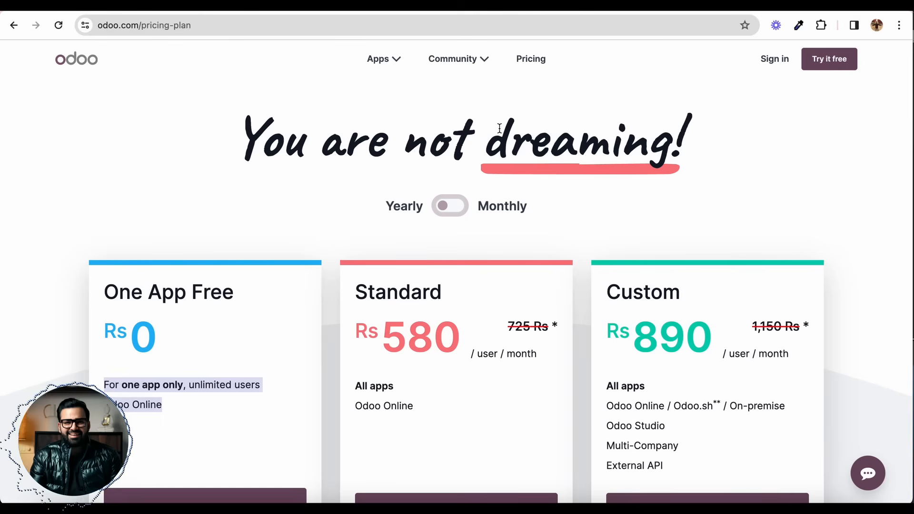
Step: Open the Website app's page and start its free sign-up
click(380, 61)
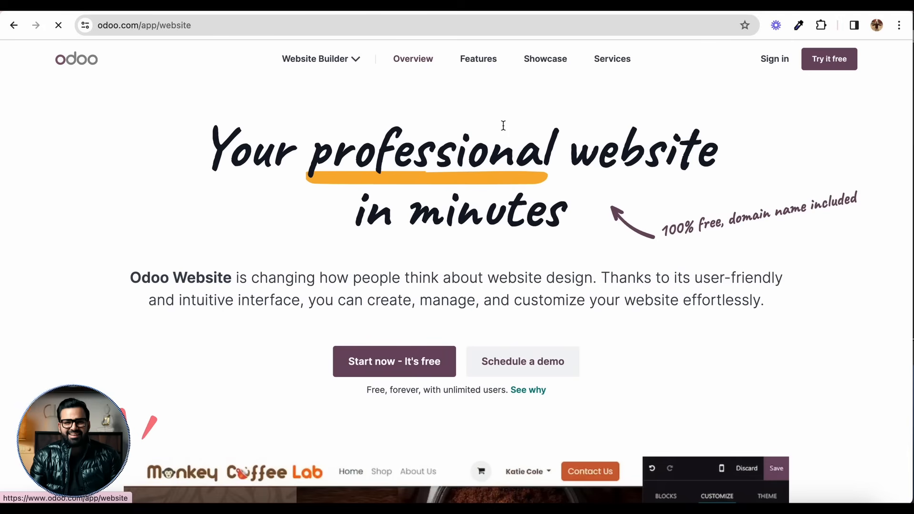
scroll(425, 225, down, 1)
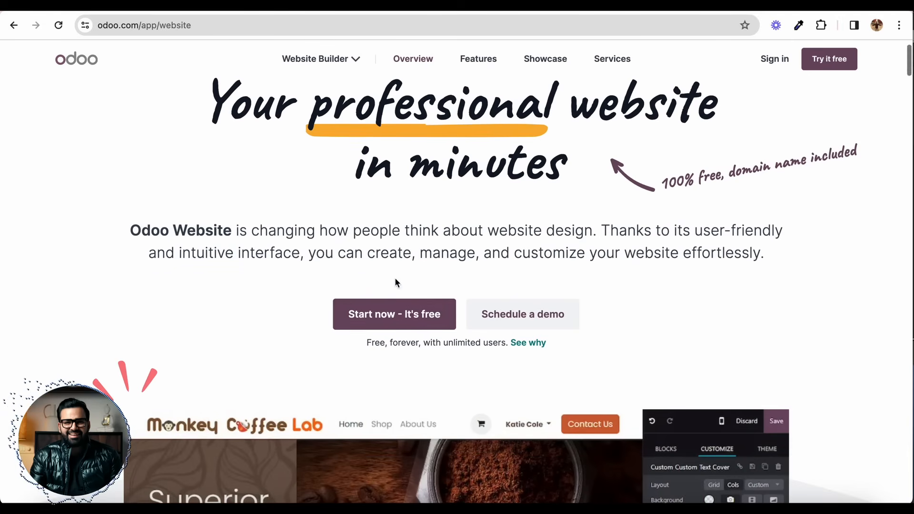
click(380, 316)
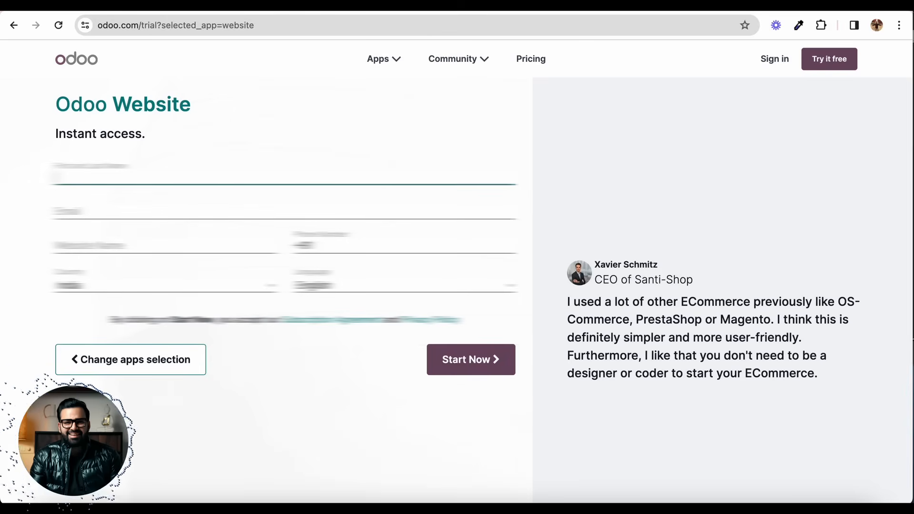
Step: Enter the full name and e-mail address in the Odoo Website sign-up form
text(...)
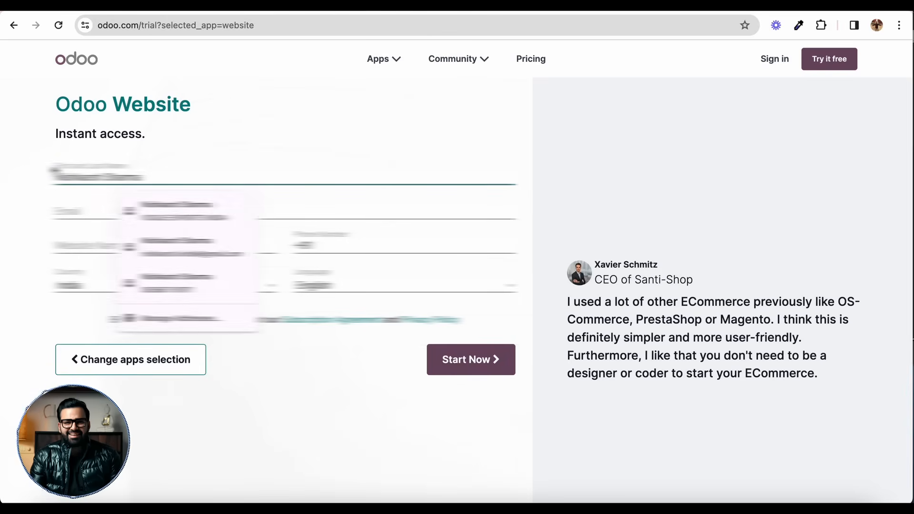
click(51, 168)
click(29, 173)
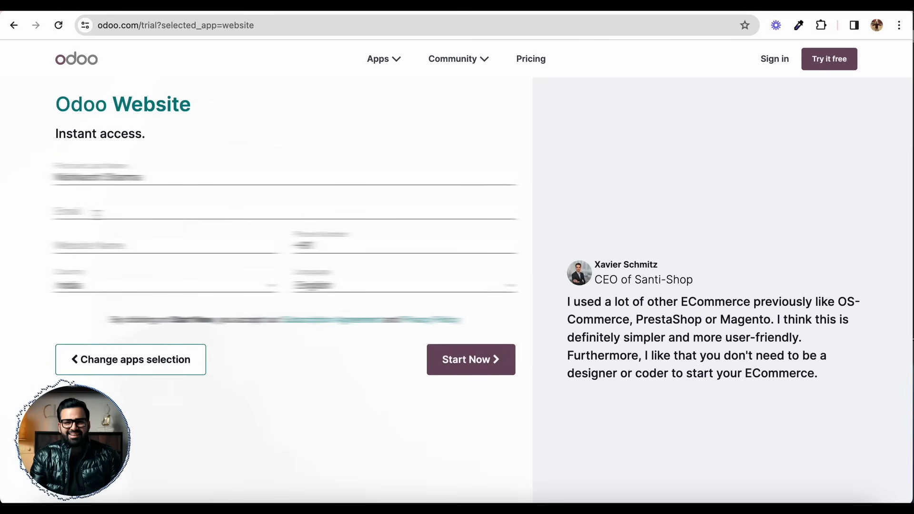
click(97, 212)
text(...)
key(super+a)
text(...)
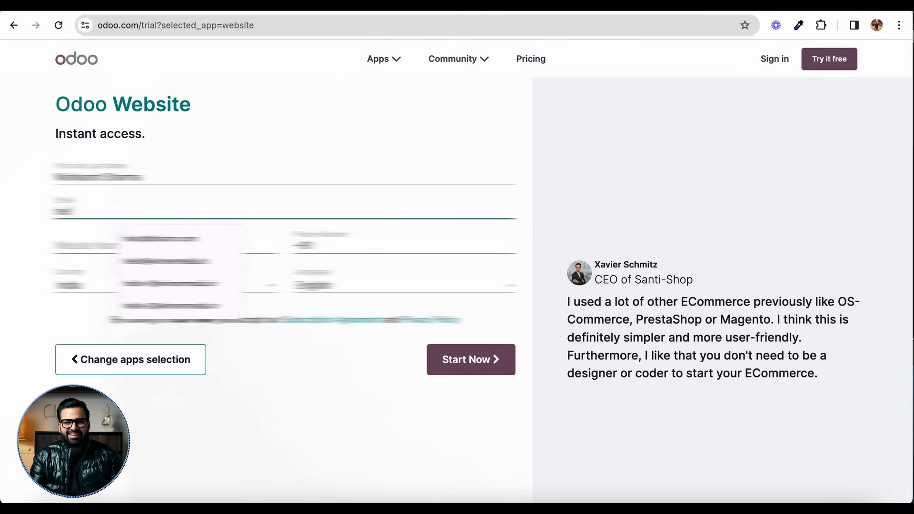
text(......)
Step: Enter the website name for the predatoragency.odoo.com address and submit the sign-up form
click(112, 241)
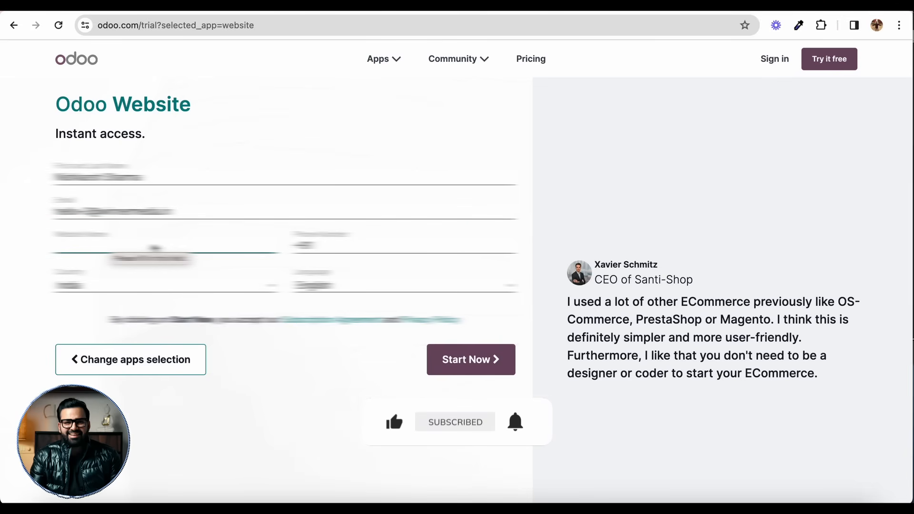
text(company)
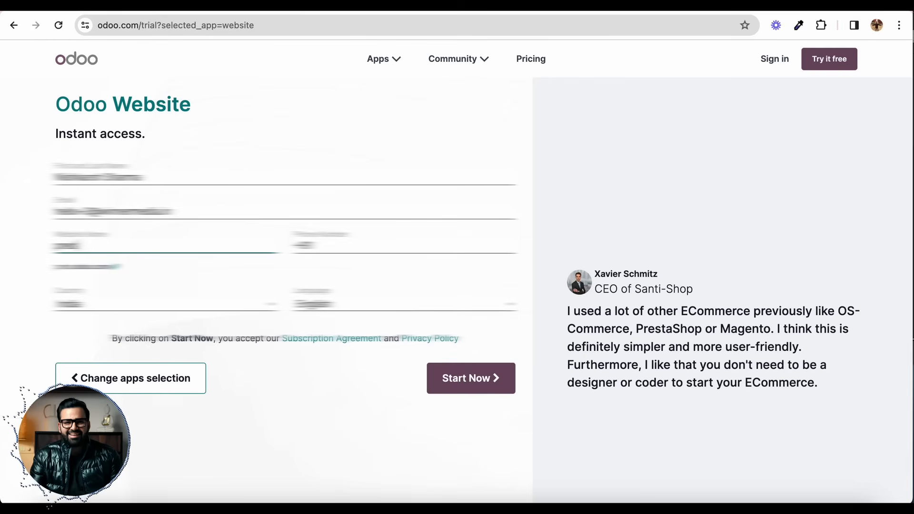
text(website)
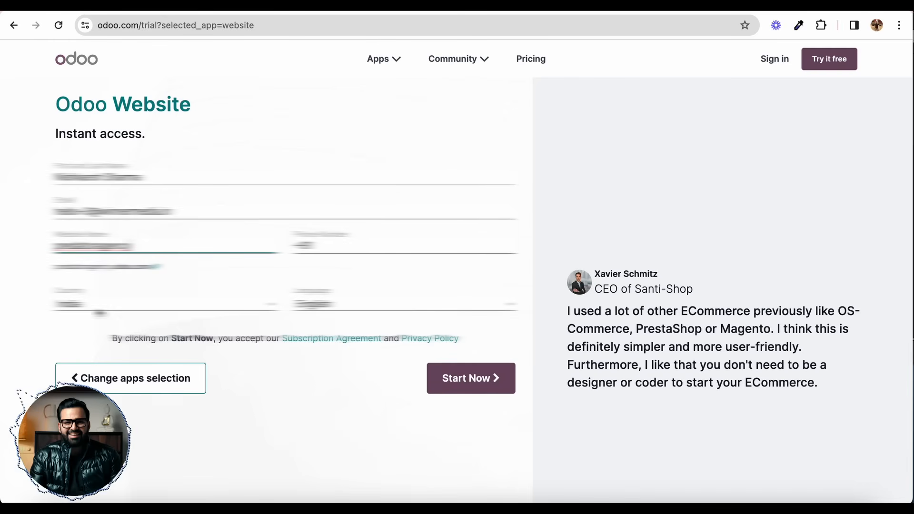
click(447, 370)
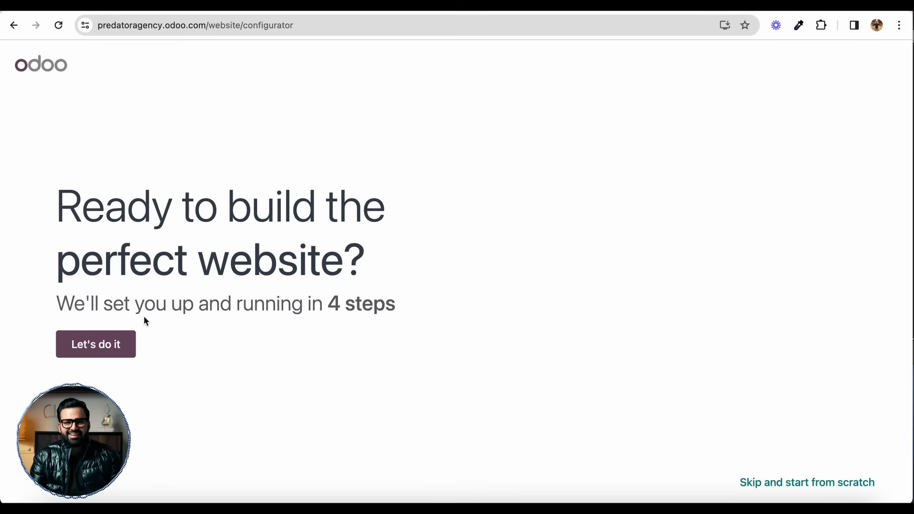
Step: Start the website configurator and request a business website for a facebook ads marketing agency business
click(108, 343)
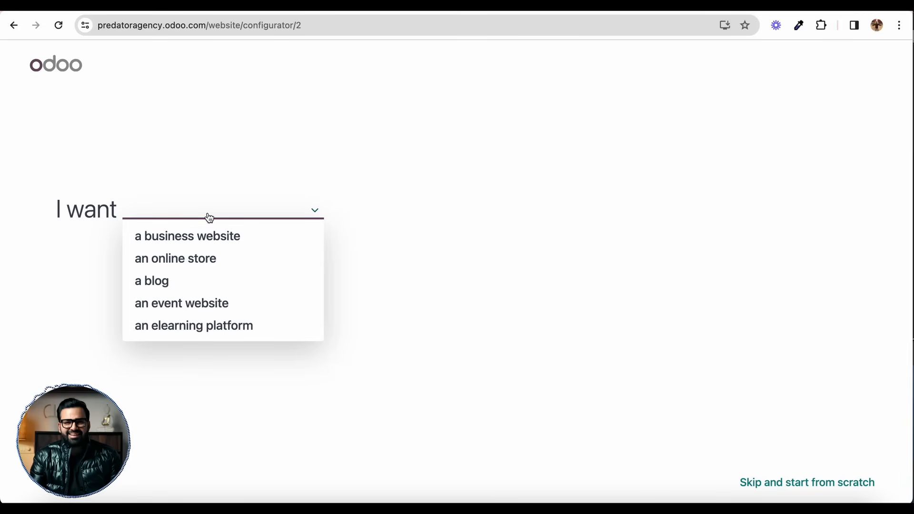
click(223, 236)
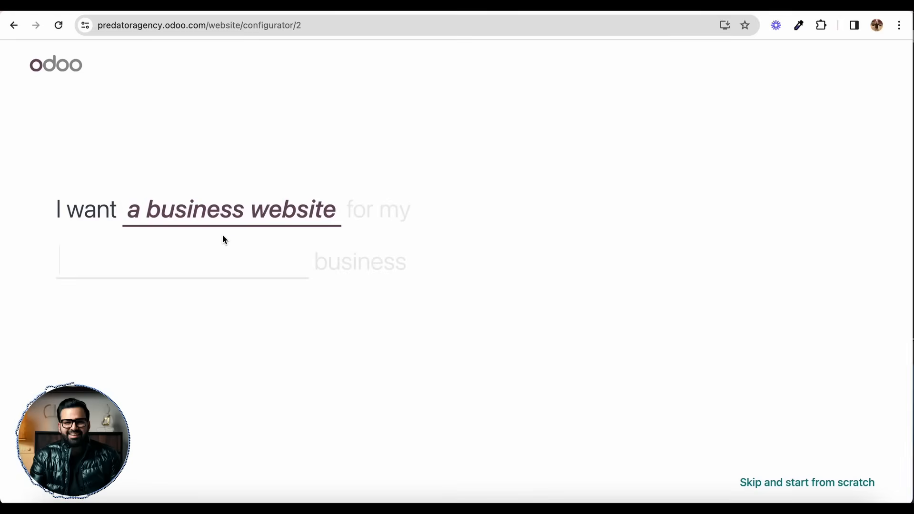
text(face)
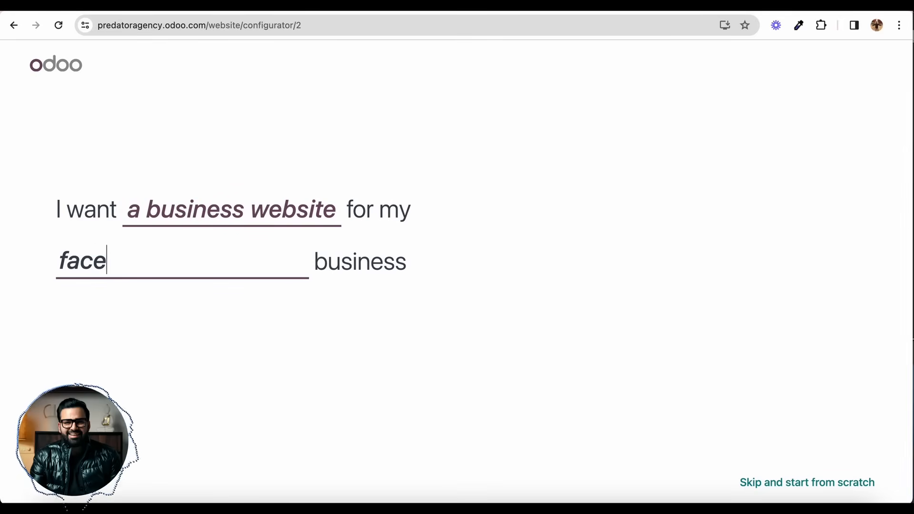
text(book ads marketi)
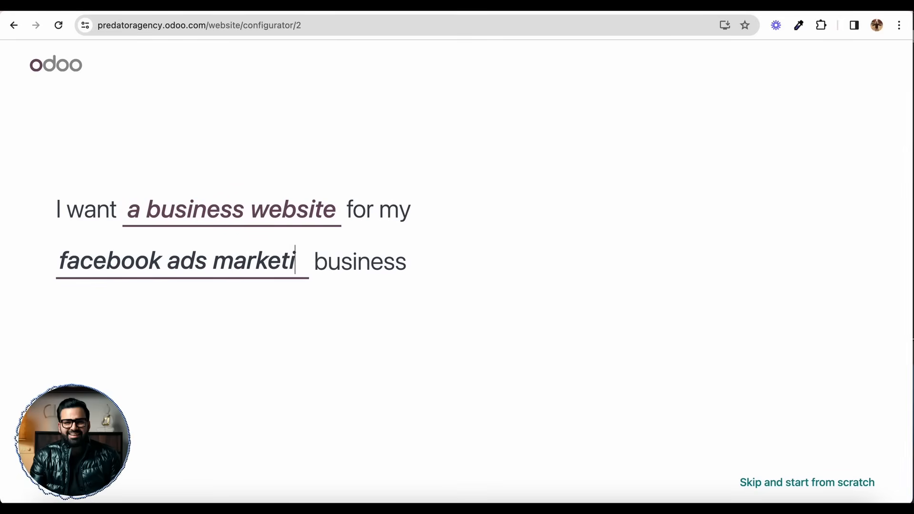
text(ng agency)
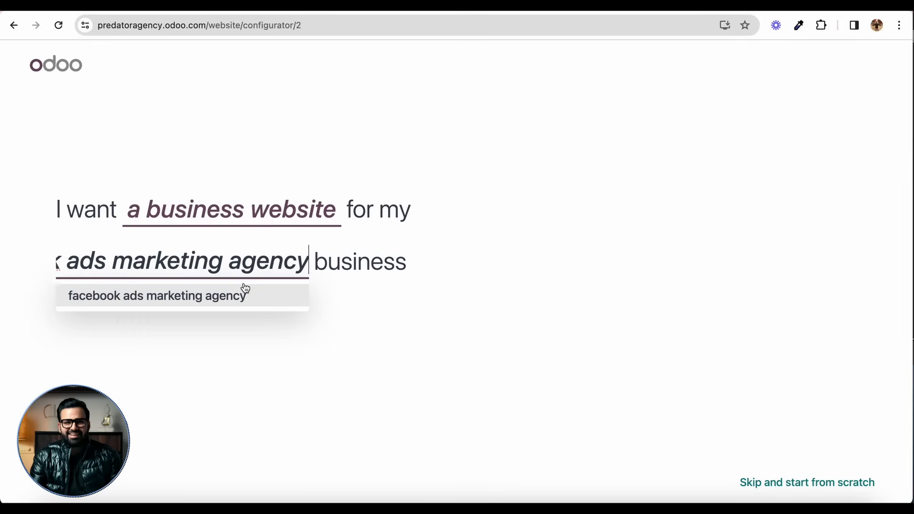
click(244, 290)
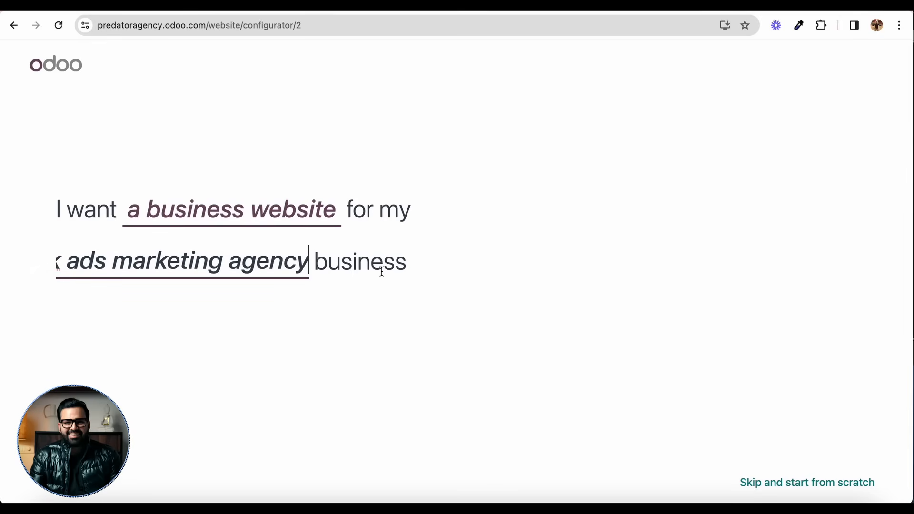
click(452, 247)
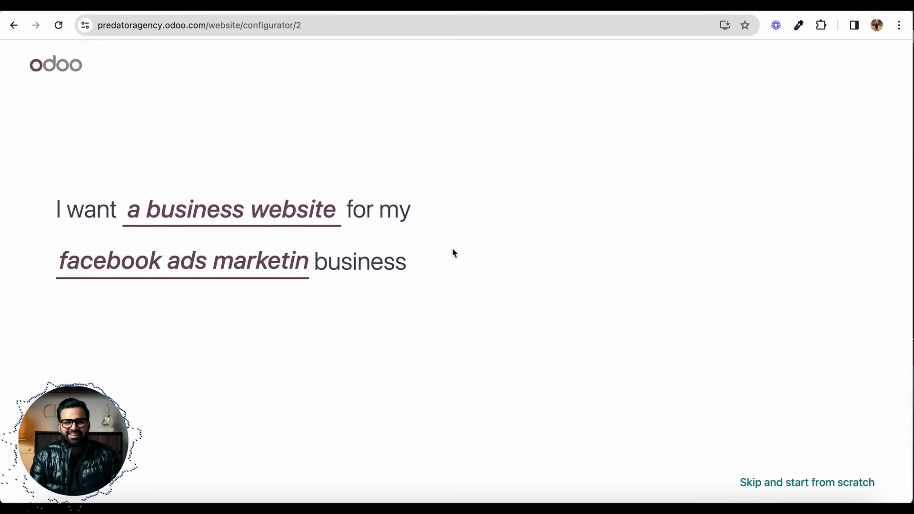
click(281, 262)
click(266, 291)
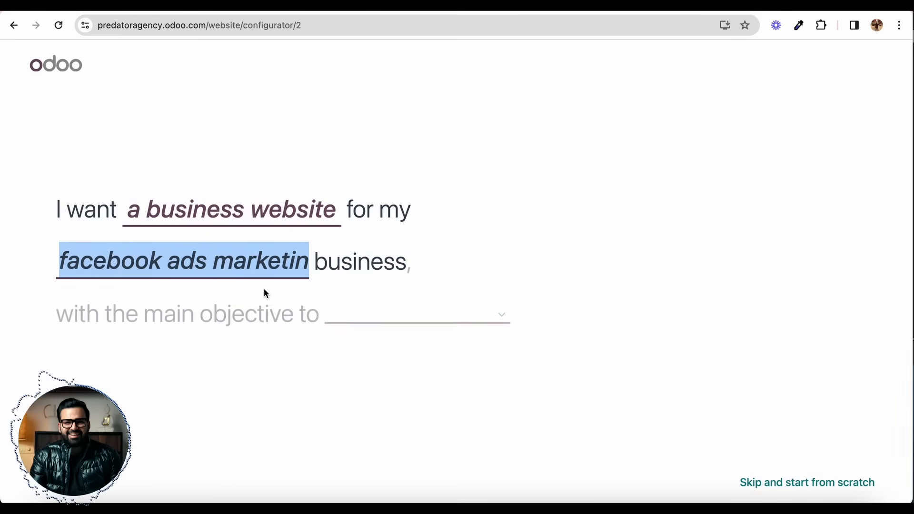
Step: Set the main objective to get leads and choose the pre-made palette of teal blue, off-white and dusty pink
click(367, 318)
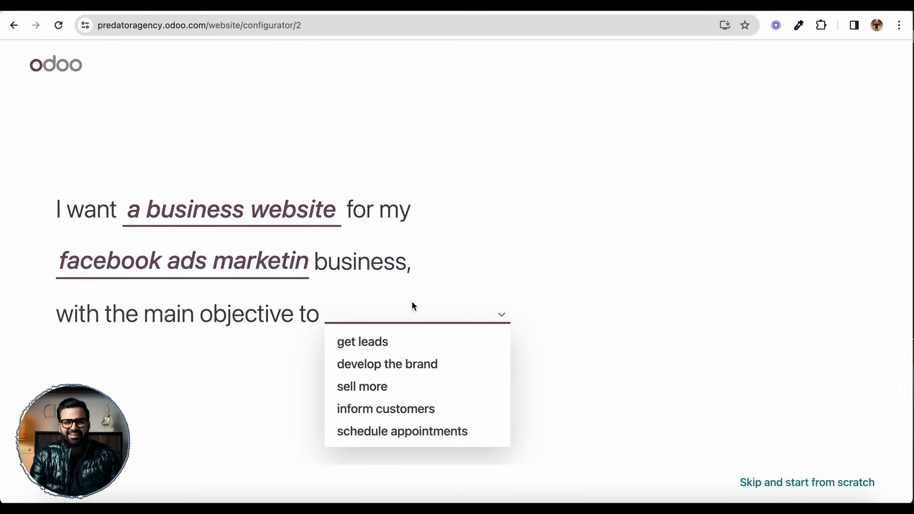
click(406, 341)
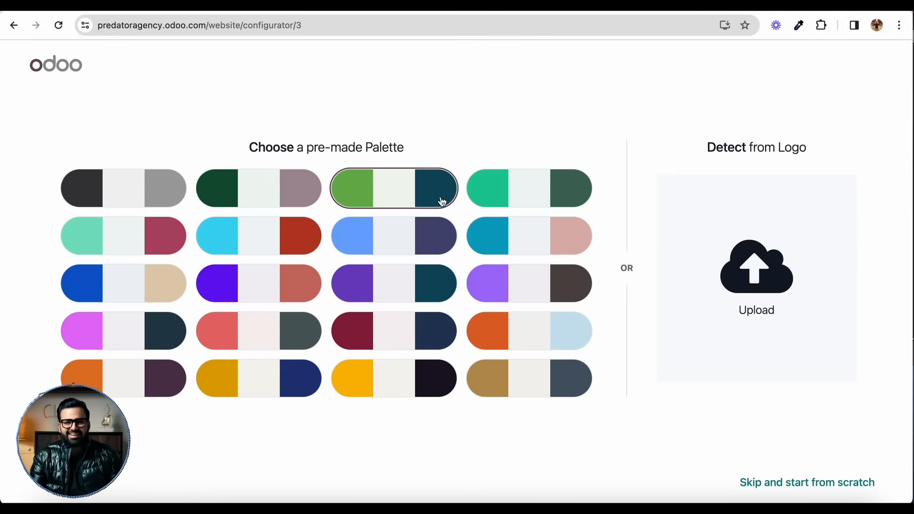
click(492, 230)
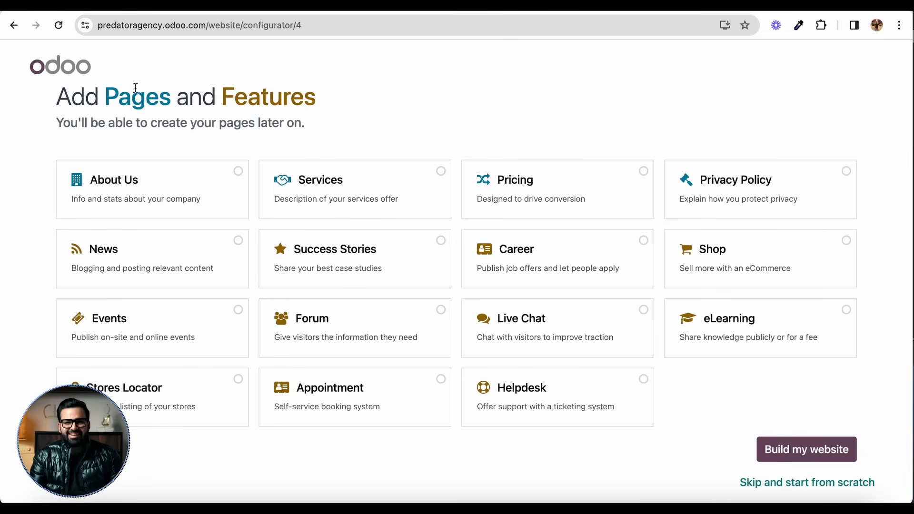
double_click(135, 95)
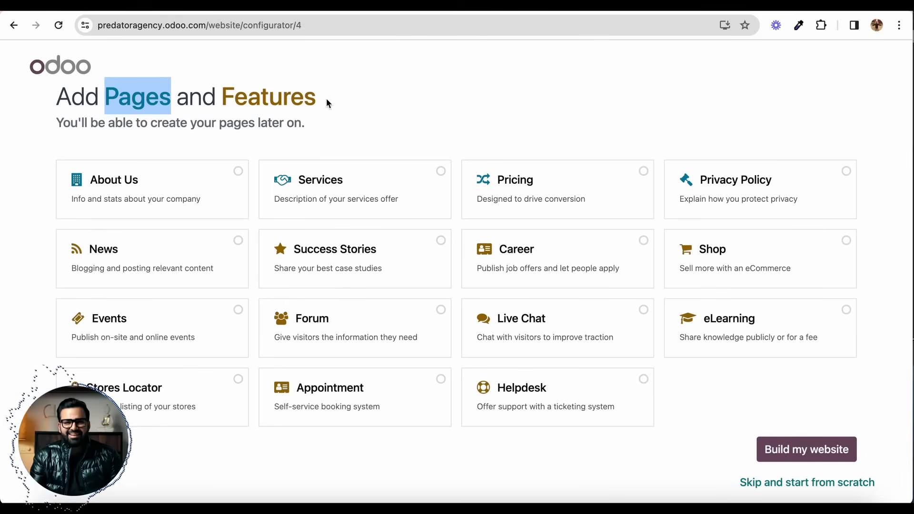
double_click(267, 91)
click(271, 155)
Step: Add the About Us, Services, Pricing and Privacy Policy pages plus the Success Stories feature to the website
click(192, 183)
click(314, 184)
click(565, 186)
click(746, 183)
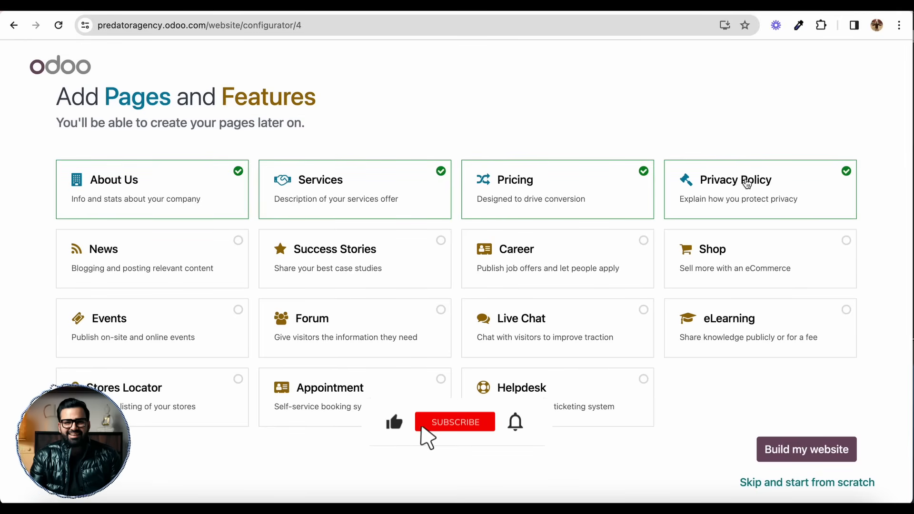
click(353, 246)
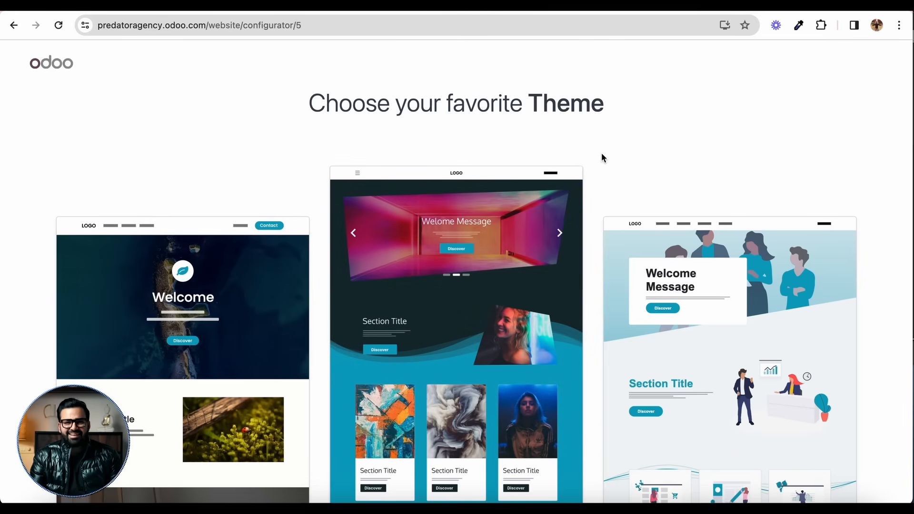
Step: Compare the suggested website themes and choose the dark one with the pink neon room banner
scroll(357, 338, down, 2)
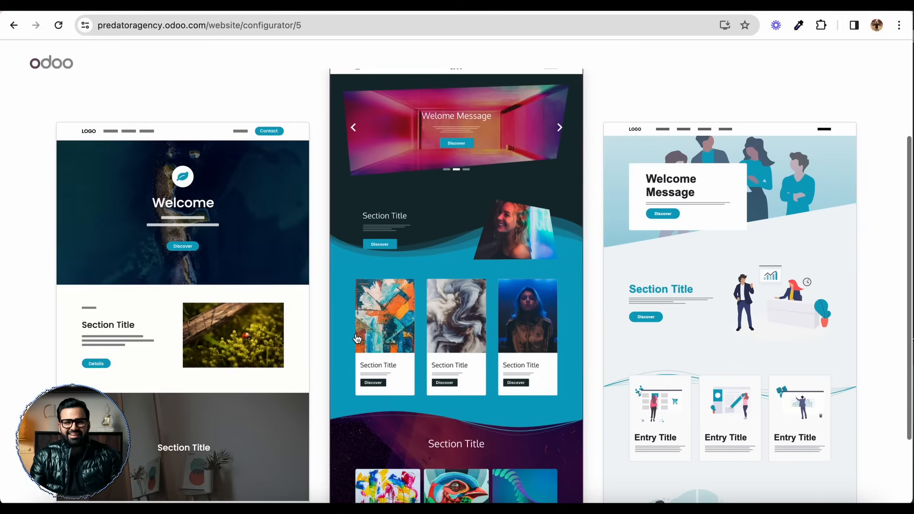
scroll(333, 333, down, 2)
scroll(324, 320, up, 4)
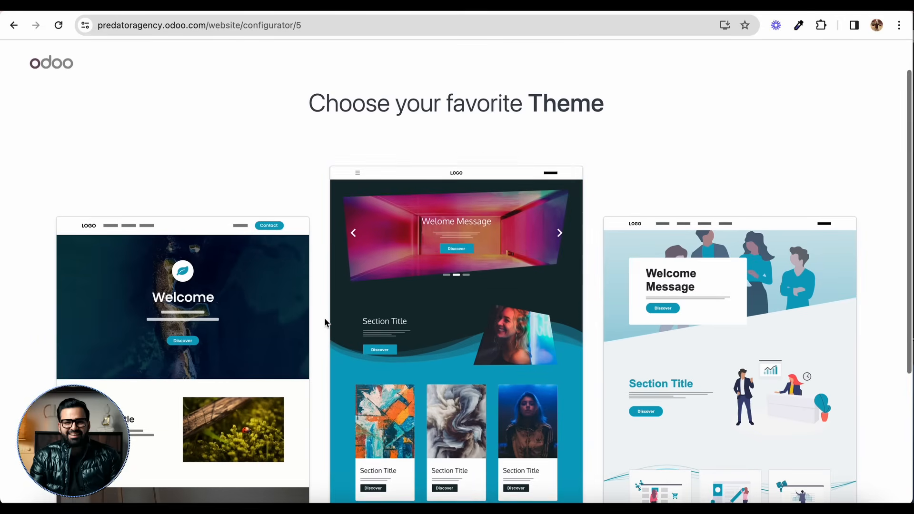
click(435, 312)
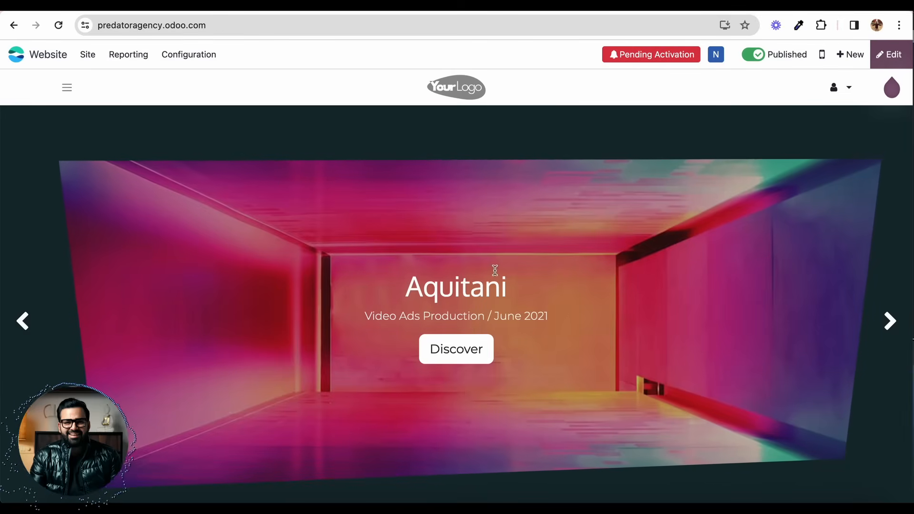
Step: Review the generated homepage's sections, from the banner carousel down to the contact call-to-action
scroll(422, 238, down, 8)
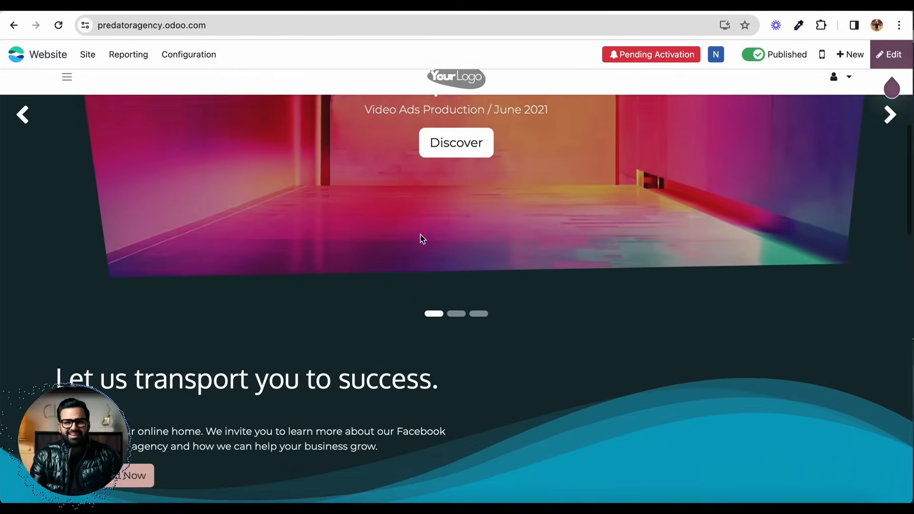
scroll(427, 290, down, 5)
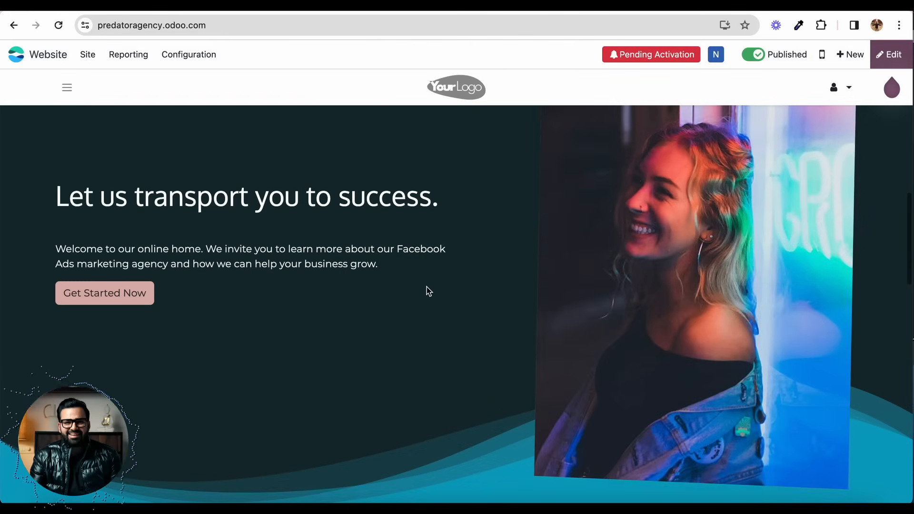
scroll(429, 291, down, 1)
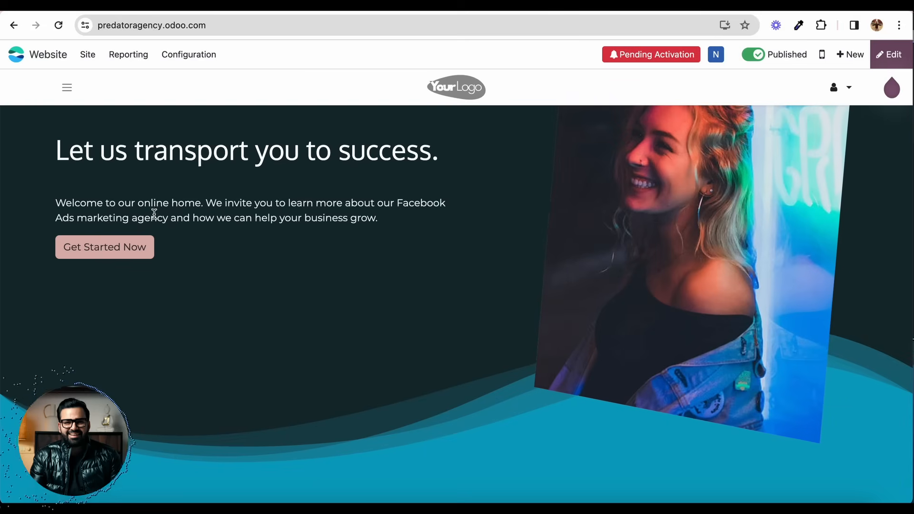
triple_click(242, 206)
click(245, 206)
scroll(256, 276, down, 10)
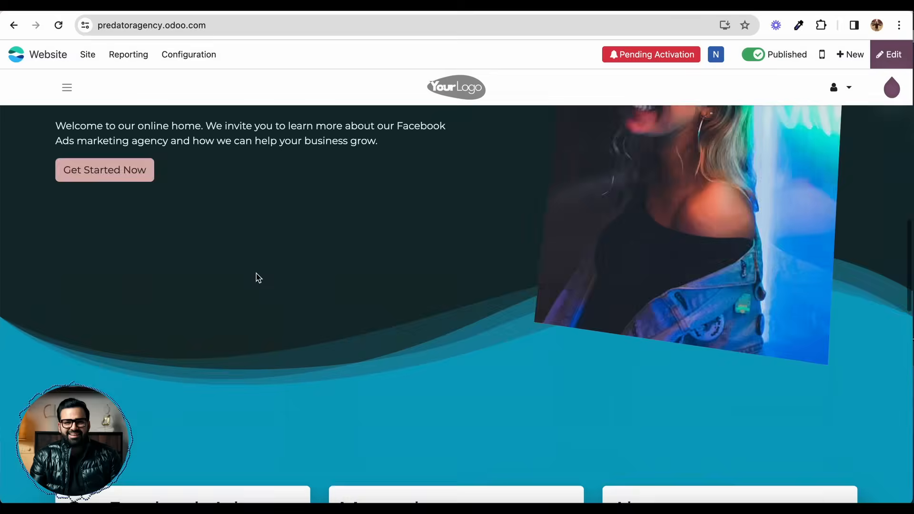
scroll(257, 278, down, 3)
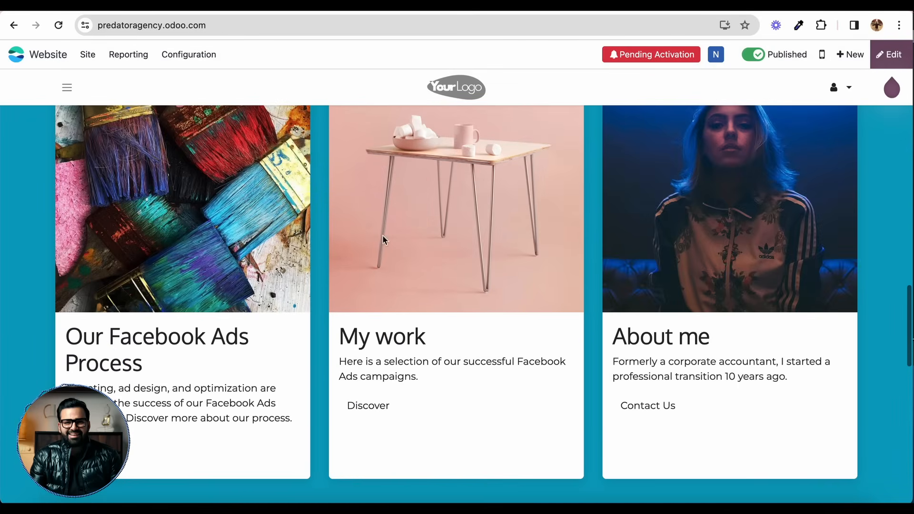
scroll(625, 244, down, 15)
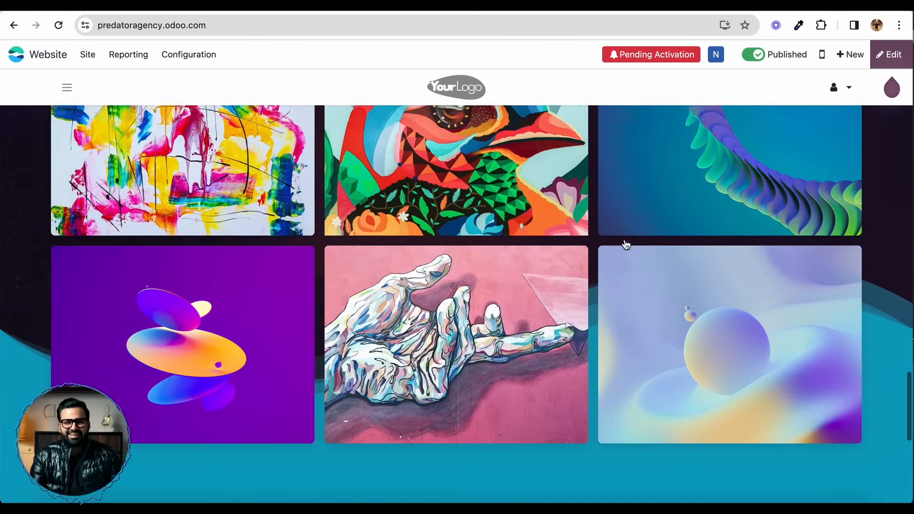
scroll(464, 205, up, 6)
scroll(460, 243, down, 11)
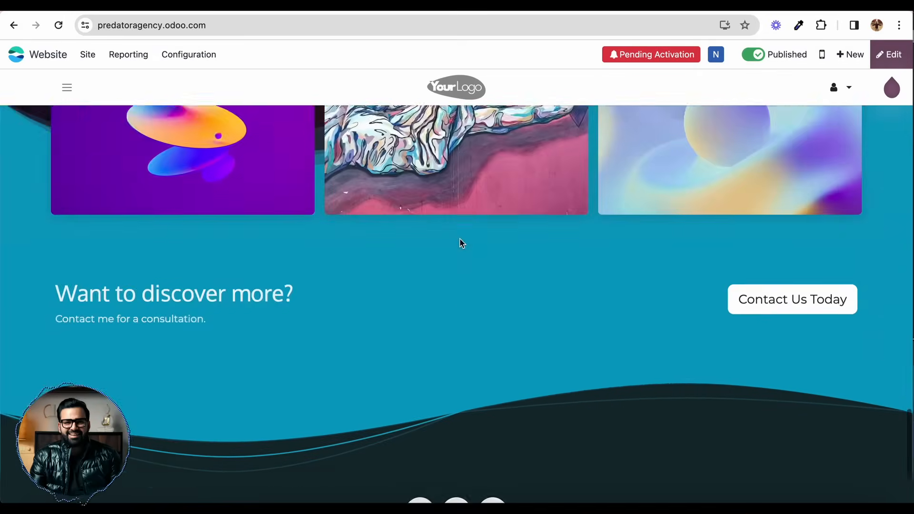
scroll(461, 243, up, 20)
scroll(462, 243, up, 8)
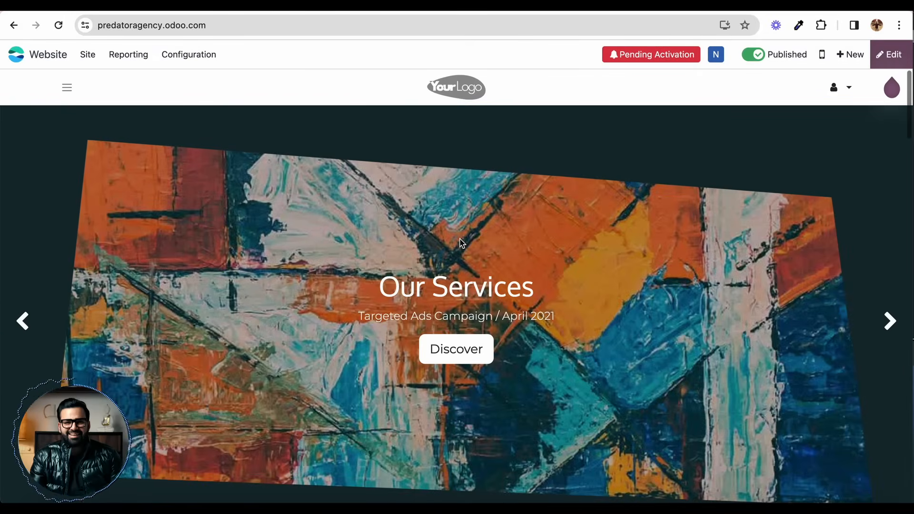
scroll(462, 243, down, 8)
scroll(462, 243, up, 8)
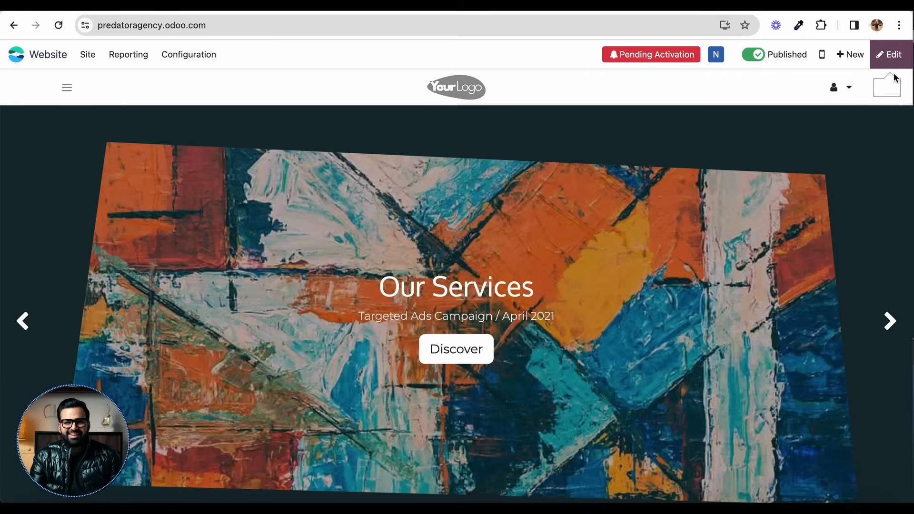
Step: Open the homepage for editing and insert a Columns block above the existing three-card section
click(894, 58)
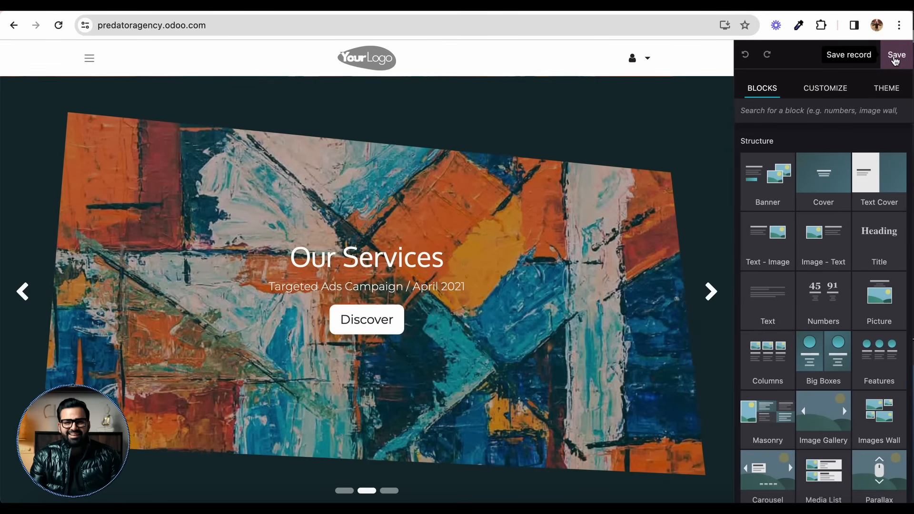
scroll(482, 285, down, 2)
scroll(482, 285, down, 7)
scroll(541, 329, down, 5)
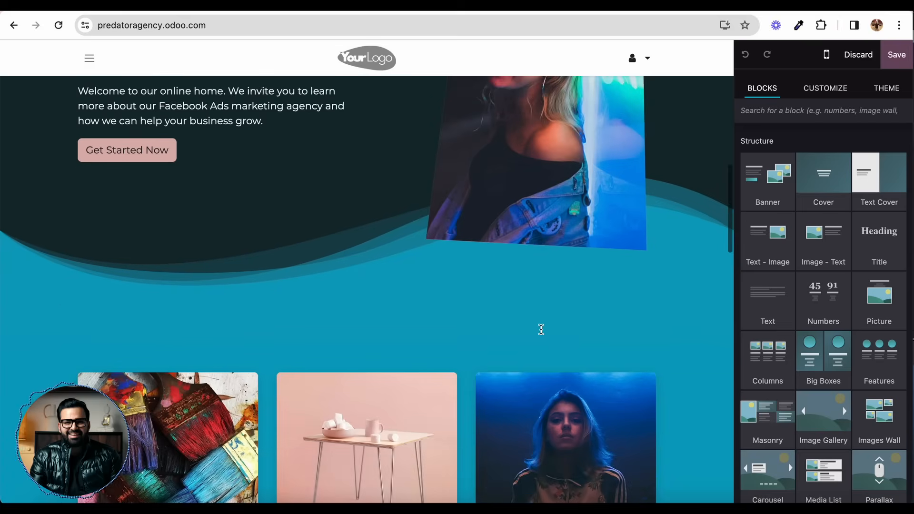
scroll(541, 330, down, 1)
scroll(540, 329, up, 1)
drag(761, 363, 495, 299)
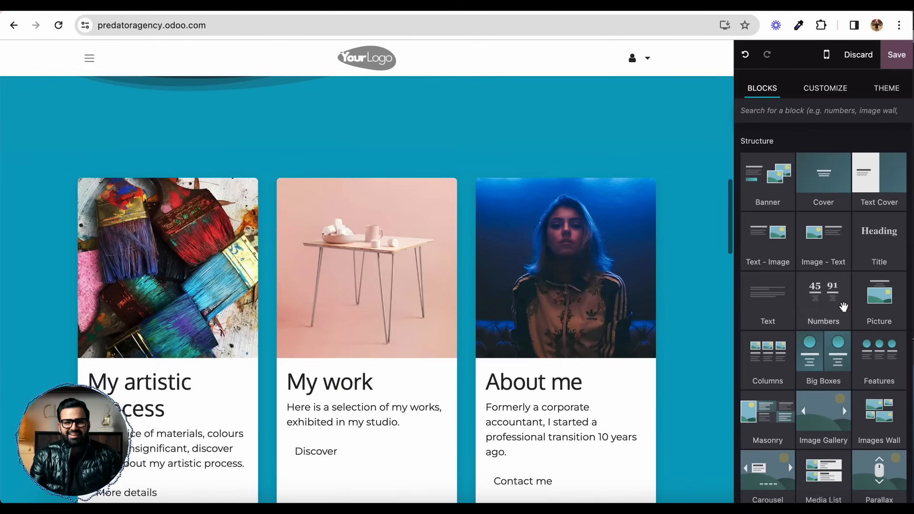
Step: Insert an Images Wall block between the three-card section and the "It's all about targeting" section
scroll(844, 306, down, 2)
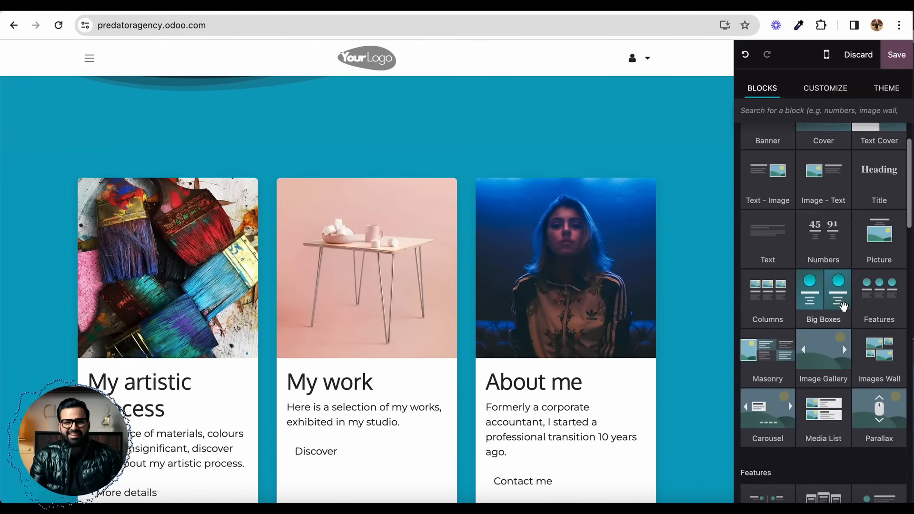
scroll(843, 306, down, 1)
scroll(669, 302, down, 3)
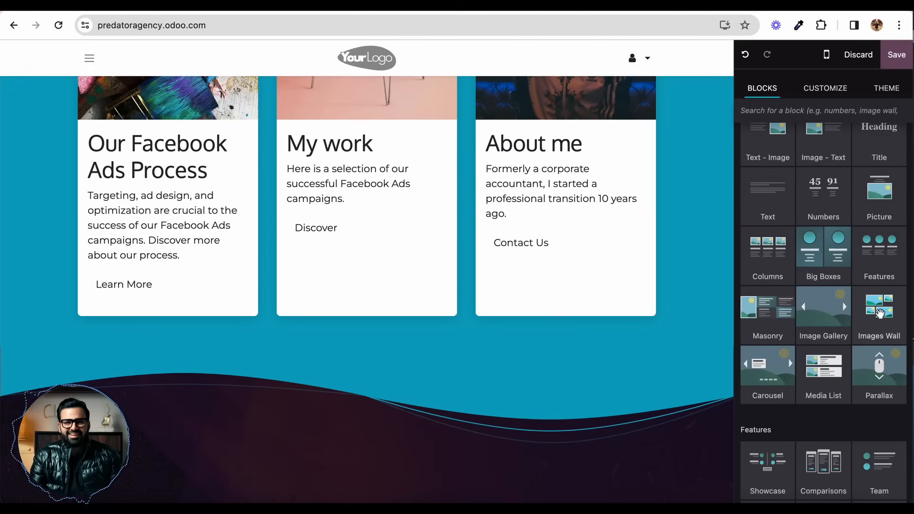
drag(879, 313, 627, 378)
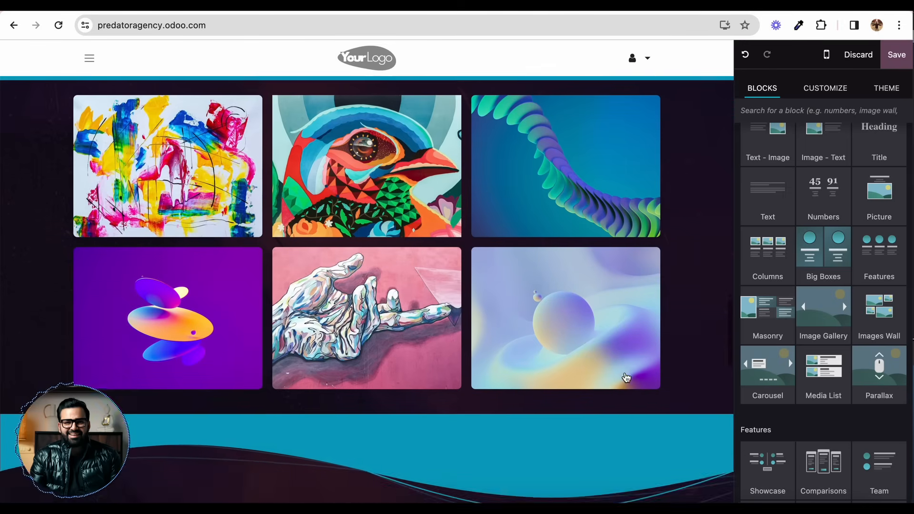
Step: Add a Team block directly below the "It's all about targeting" heading, undoing the first placement under the added image wall
scroll(870, 309, down, 3)
scroll(798, 388, down, 4)
scroll(872, 252, up, 2)
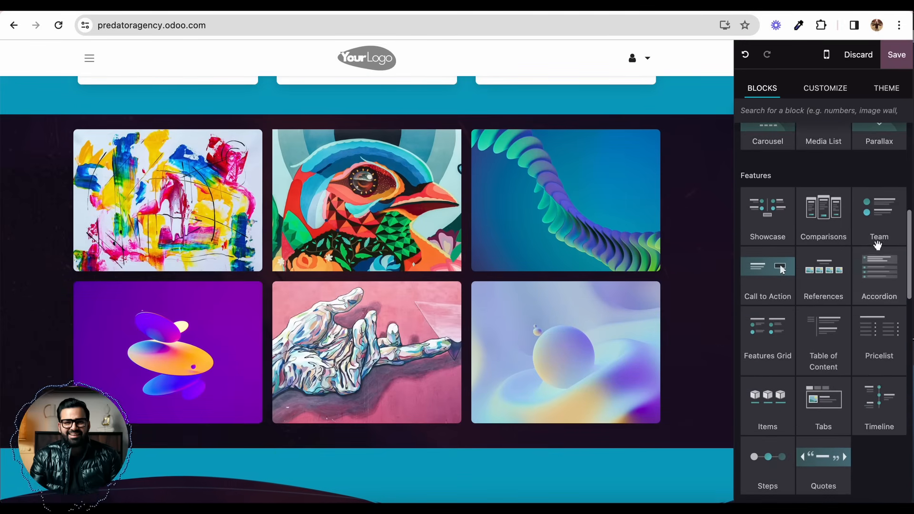
drag(883, 224, 603, 456)
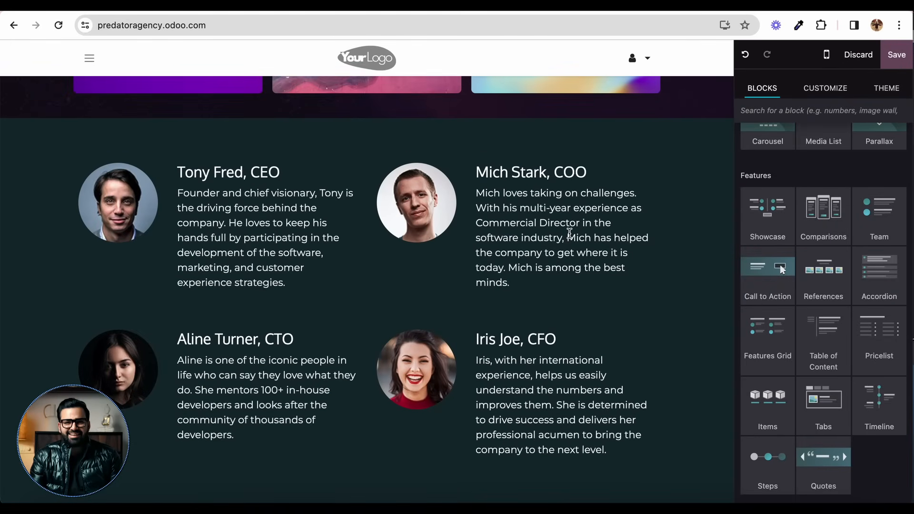
click(746, 57)
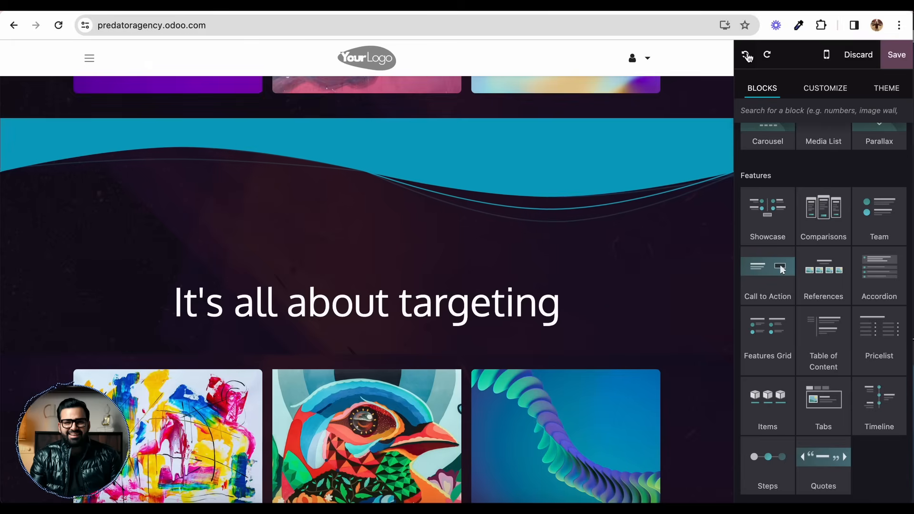
drag(894, 247, 564, 293)
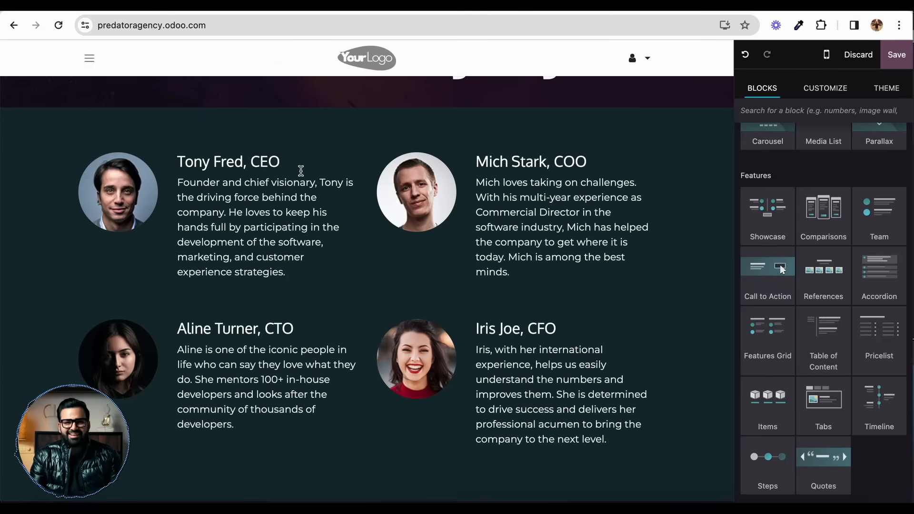
Step: Select the team members' texts to examine their column and inline text customization options
click(301, 171)
click(469, 180)
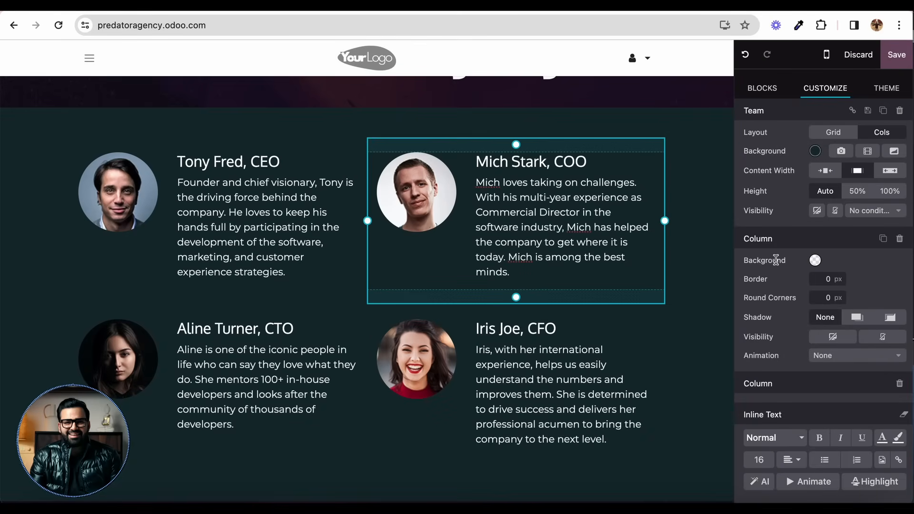
scroll(807, 359, down, 1)
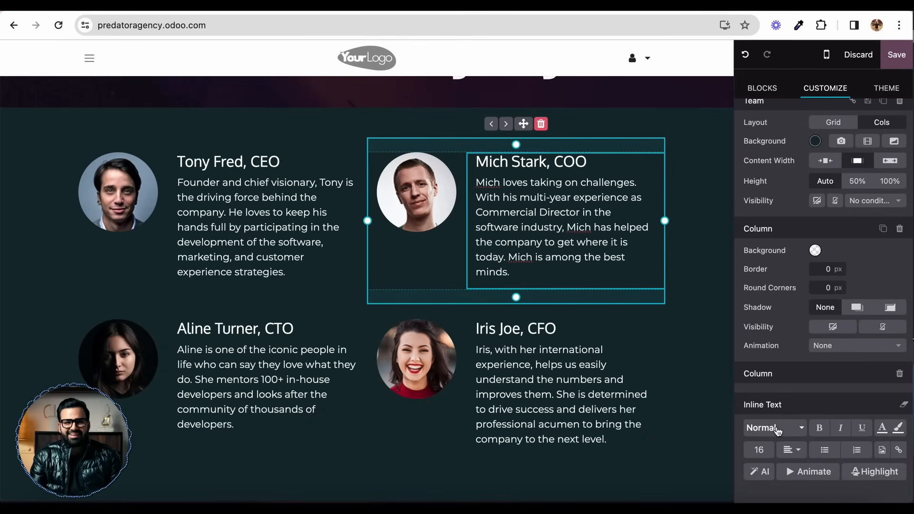
triple_click(302, 224)
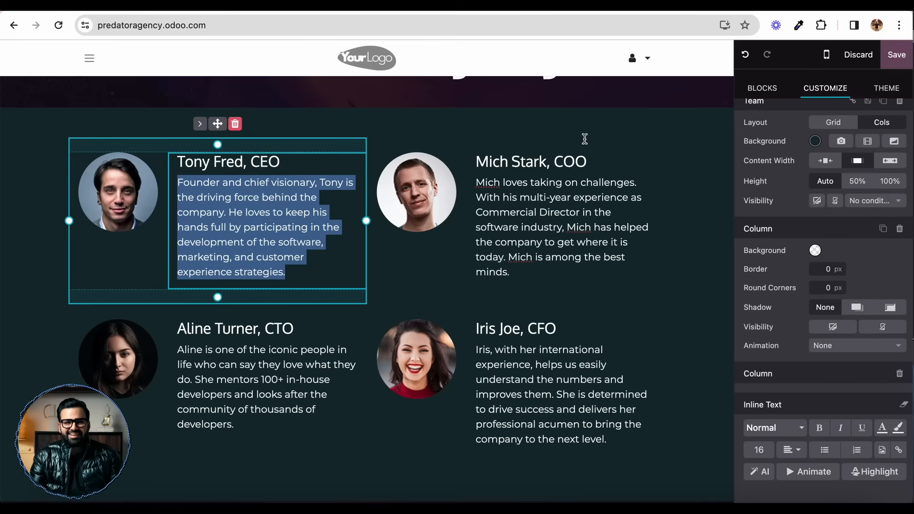
Step: Set the Team block's layout to Cols after trying Grid, and its content width to Small
click(617, 126)
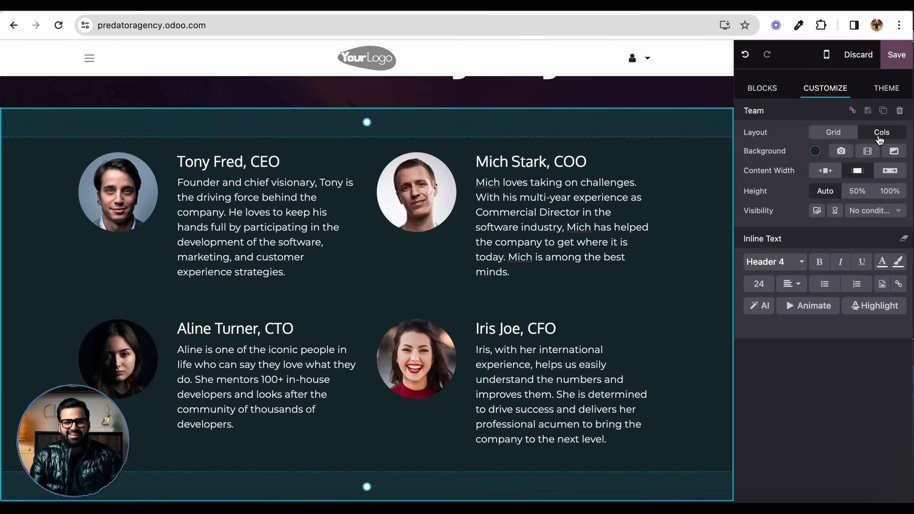
click(829, 139)
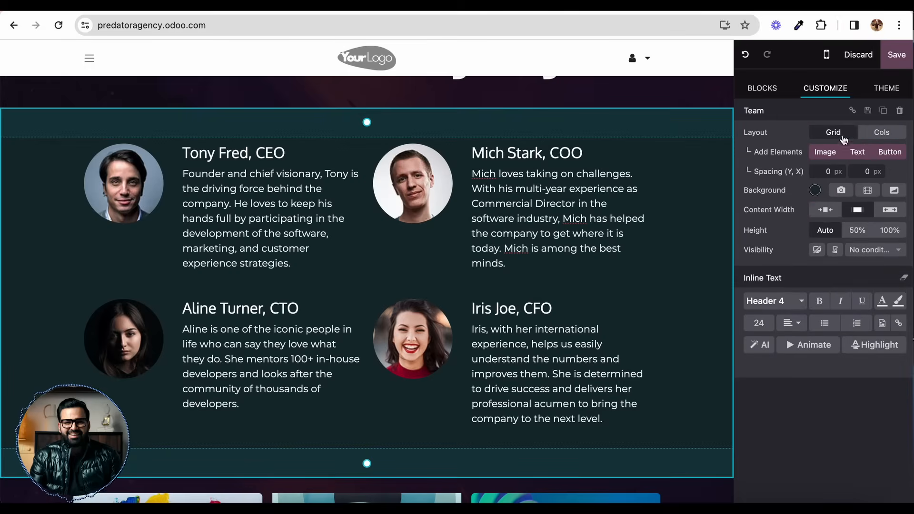
click(879, 136)
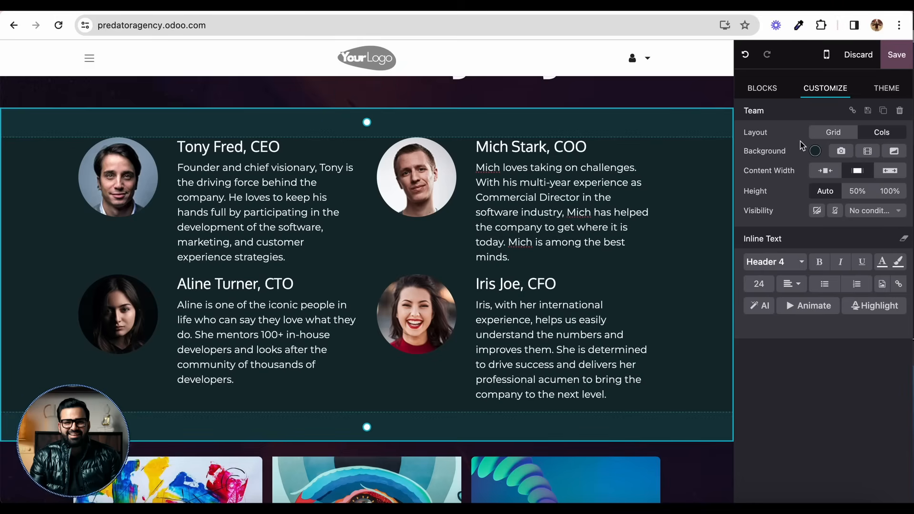
click(821, 173)
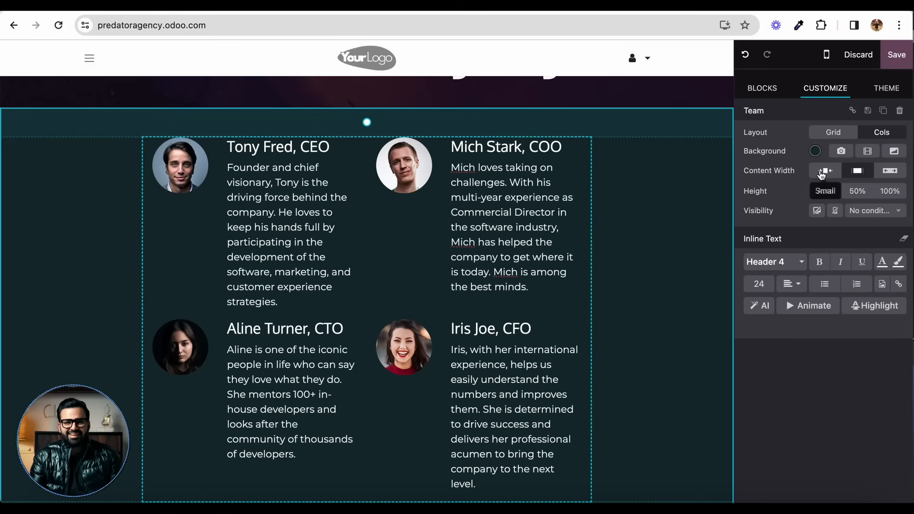
click(857, 171)
click(889, 170)
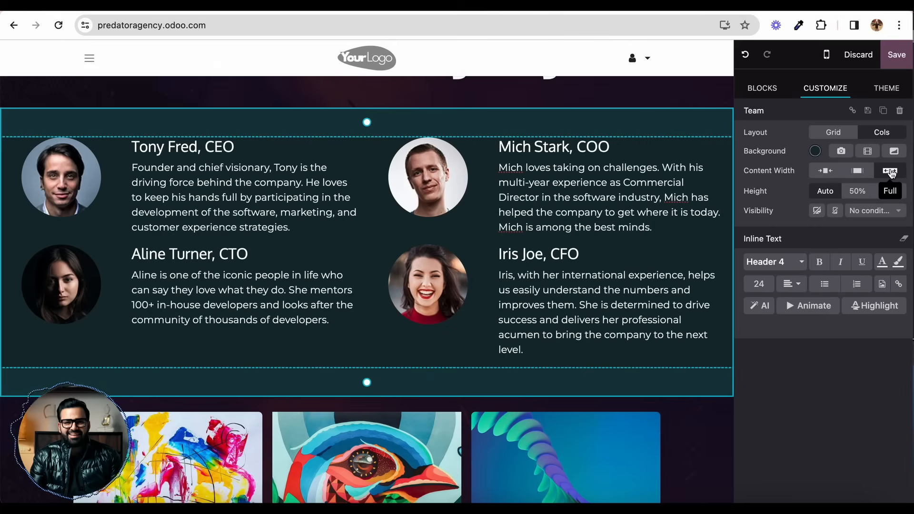
click(824, 171)
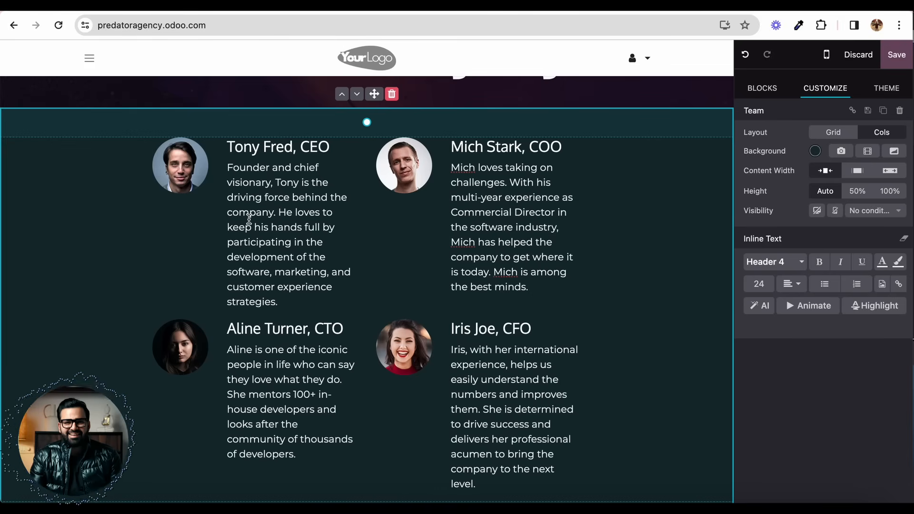
click(281, 217)
triple_click(282, 217)
click(248, 169)
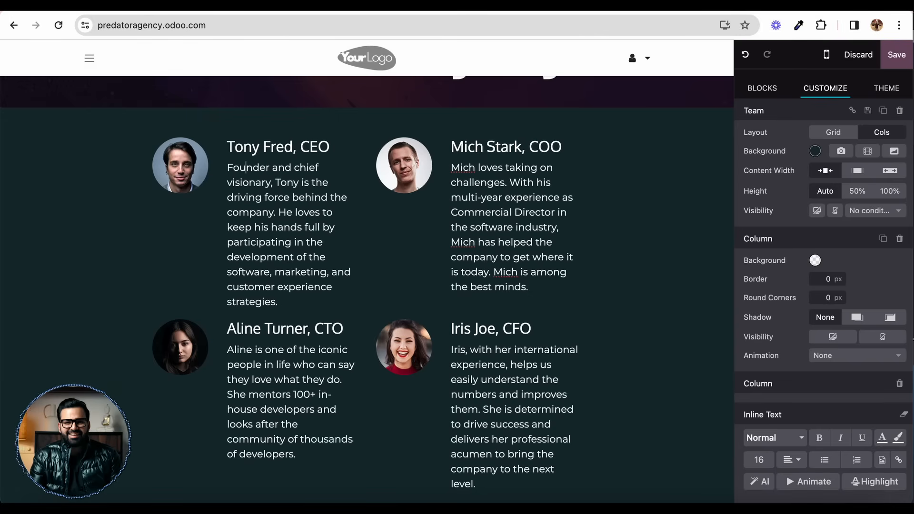
Step: Replace the paragraph under the "Let us transport you to success." heading with "Result driven facebook ads services"
scroll(366, 286, up, 10)
triple_click(250, 302)
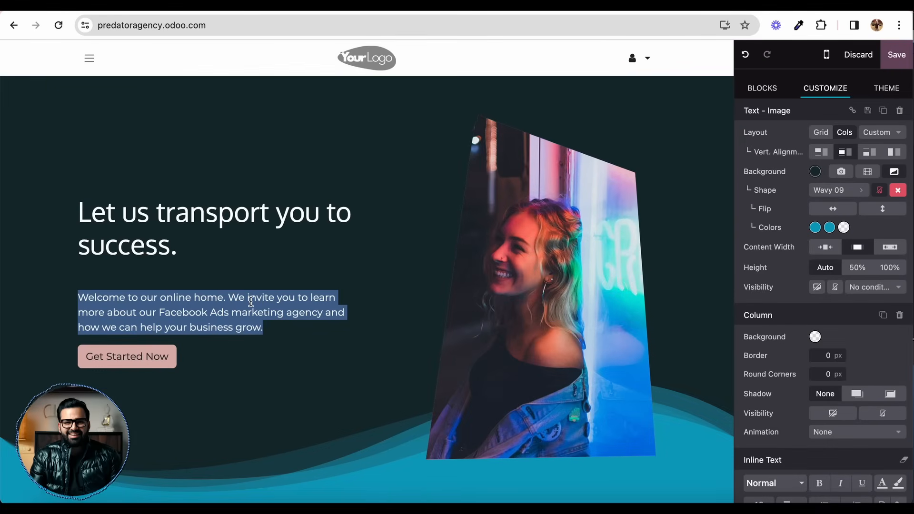
text(R)
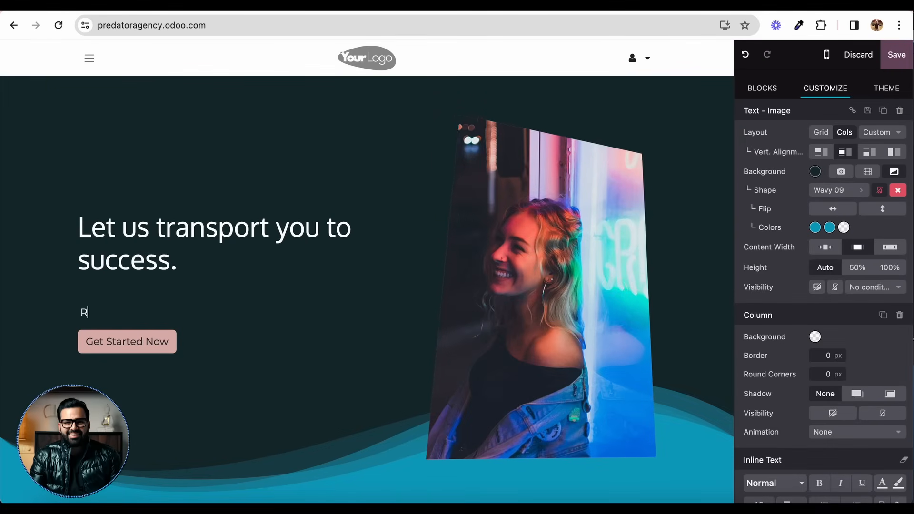
text(esult driven facebook ads services)
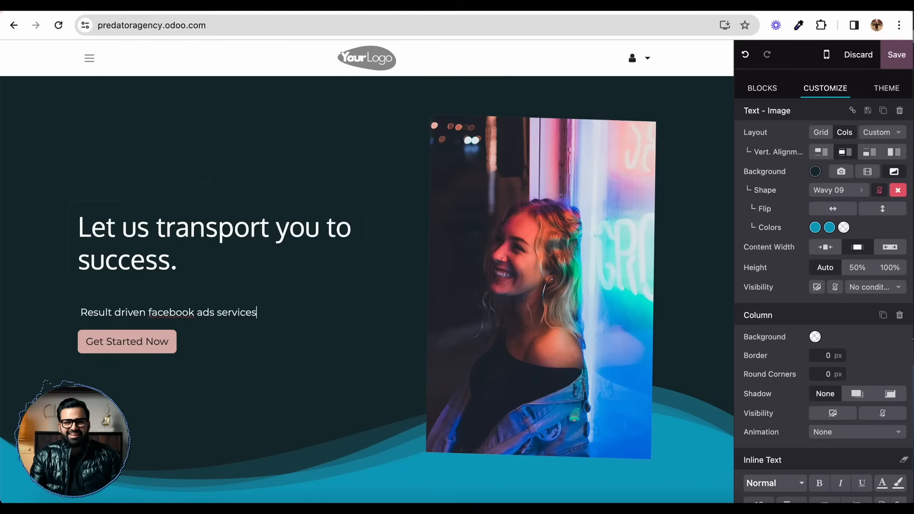
Step: Rewrite that paragraph with the AI Copywriter, using the suggestion "Achieve your goals with our Facebook ads services"
triple_click(244, 310)
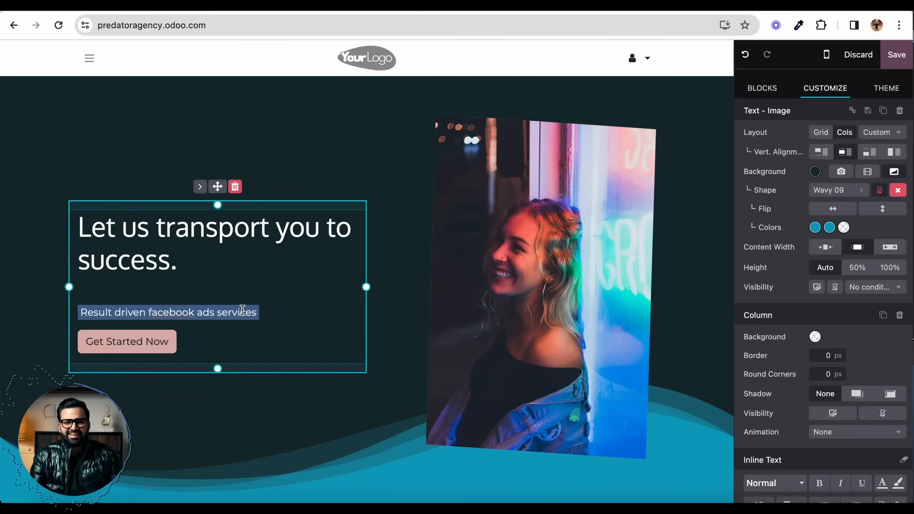
scroll(766, 367, down, 1)
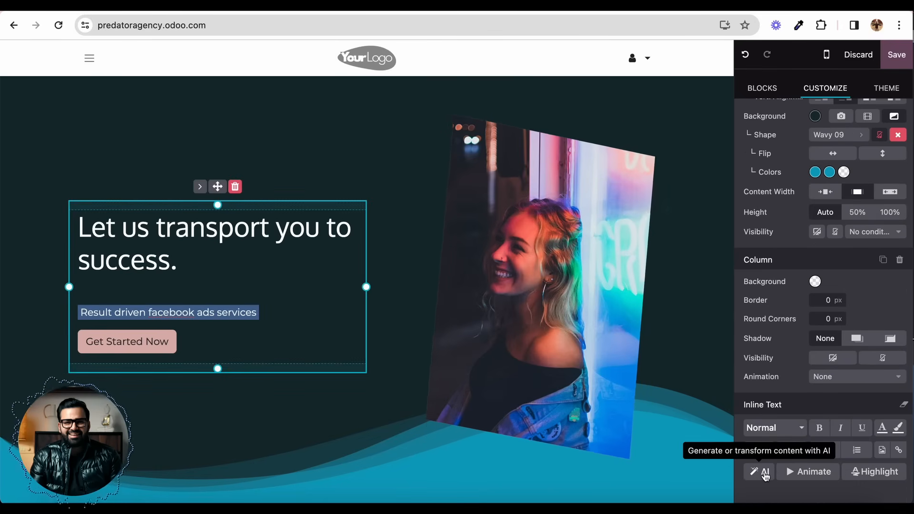
click(762, 472)
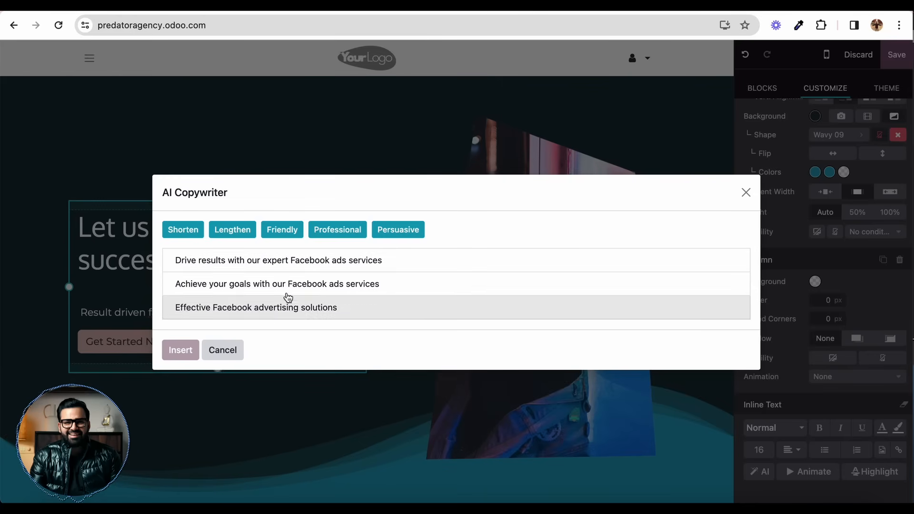
click(299, 284)
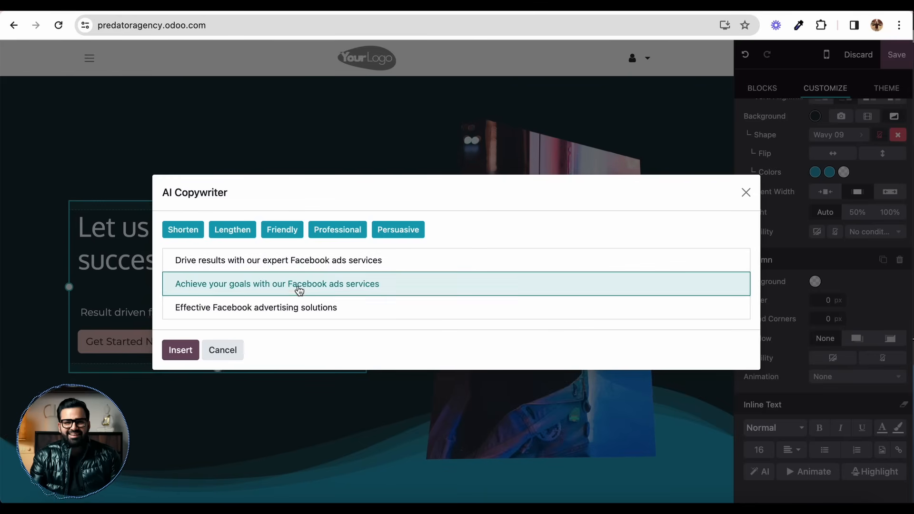
click(181, 350)
Step: Replace the "Our Facebook Ads Process" card's image with the Firmbee.com desk photo from a "marketing" image search
scroll(359, 265, down, 10)
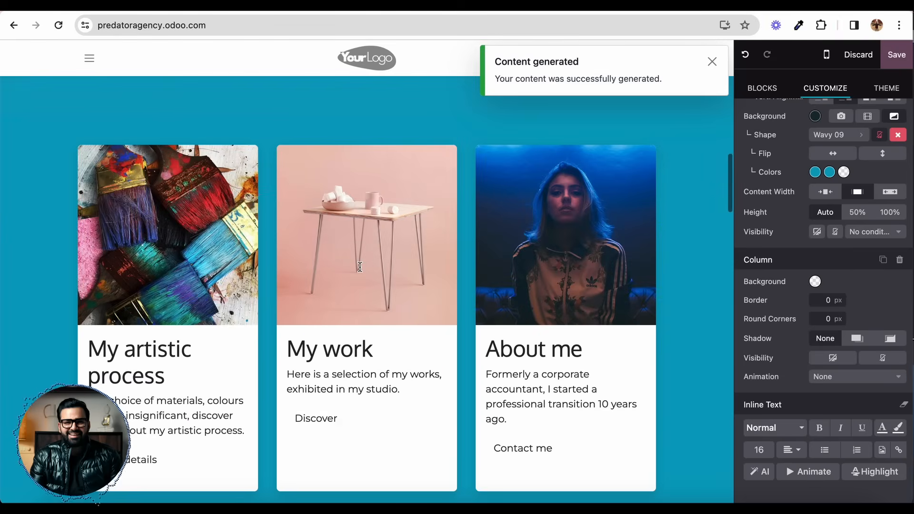
scroll(359, 265, up, 15)
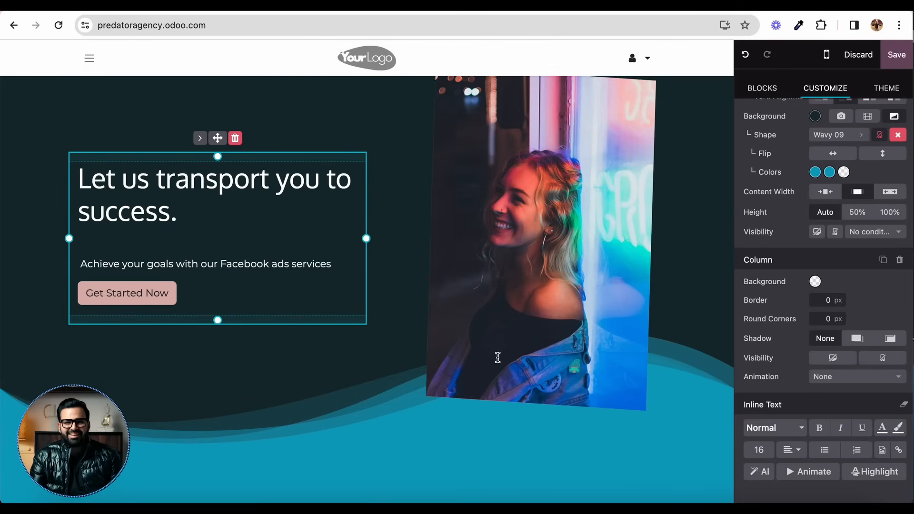
scroll(510, 263, up, 10)
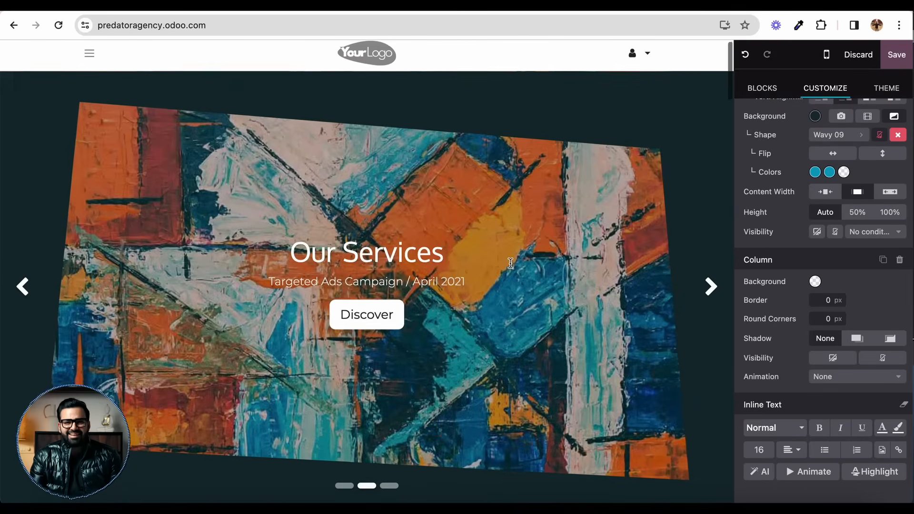
scroll(511, 264, down, 19)
scroll(511, 263, down, 1)
scroll(511, 261, up, 1)
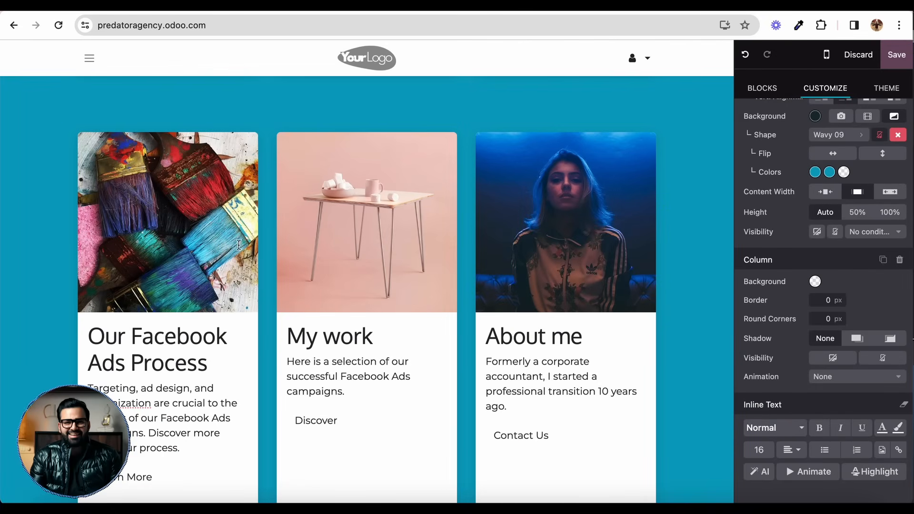
click(190, 255)
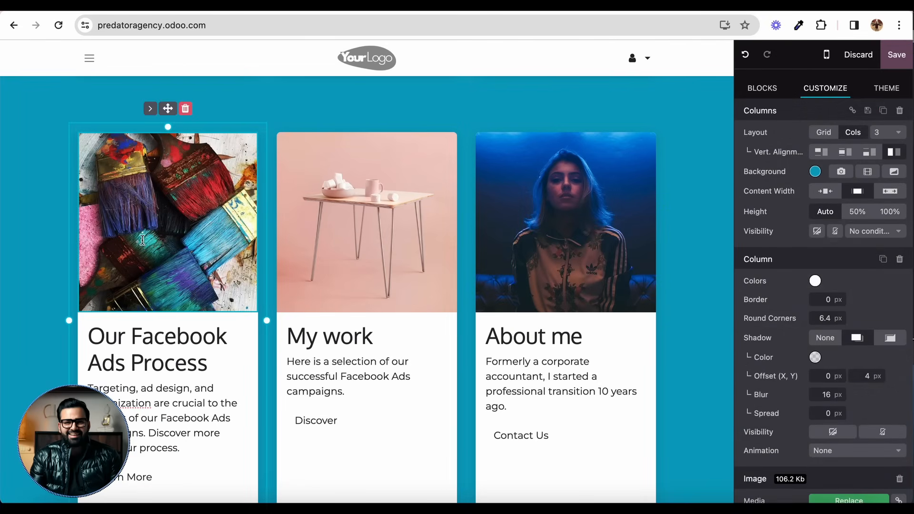
double_click(181, 224)
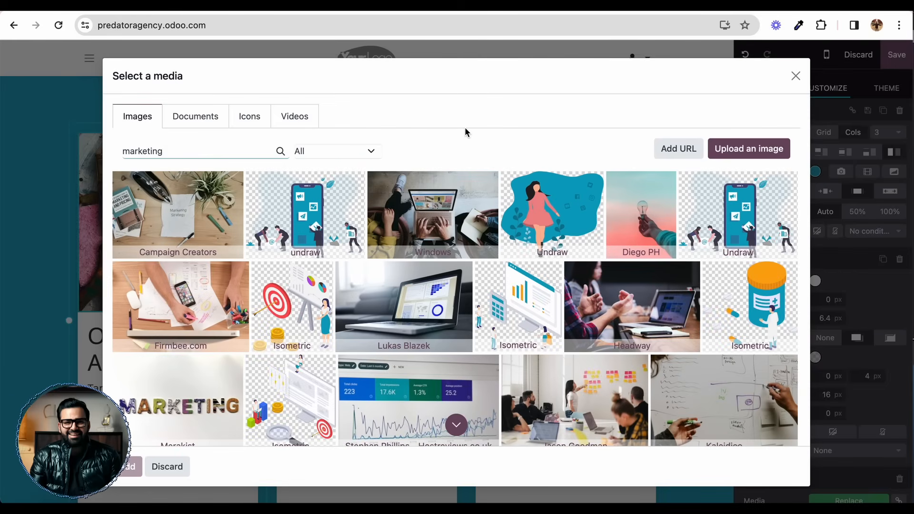
click(203, 291)
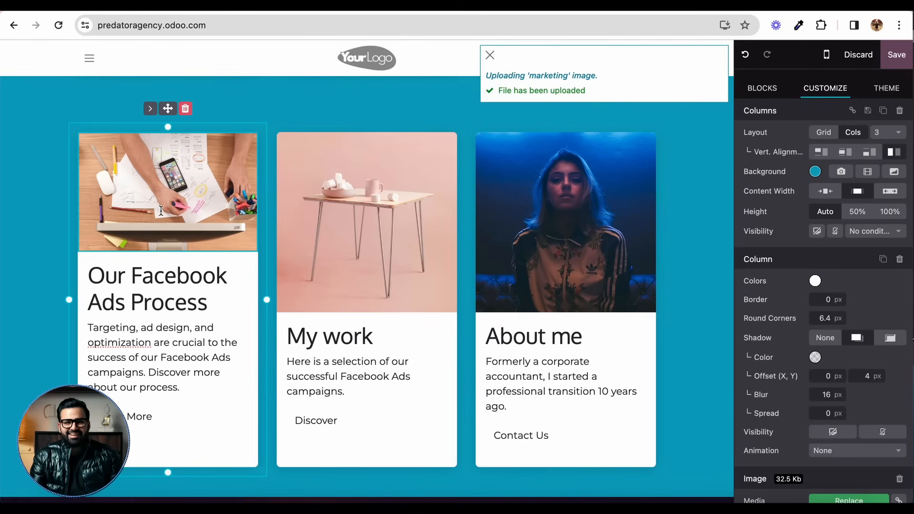
Step: Replace the "My work" card's image with the Campaign Creators "Marketing Strategy" photo from a "marketing" image search
double_click(381, 192)
click(195, 151)
text(marketing)
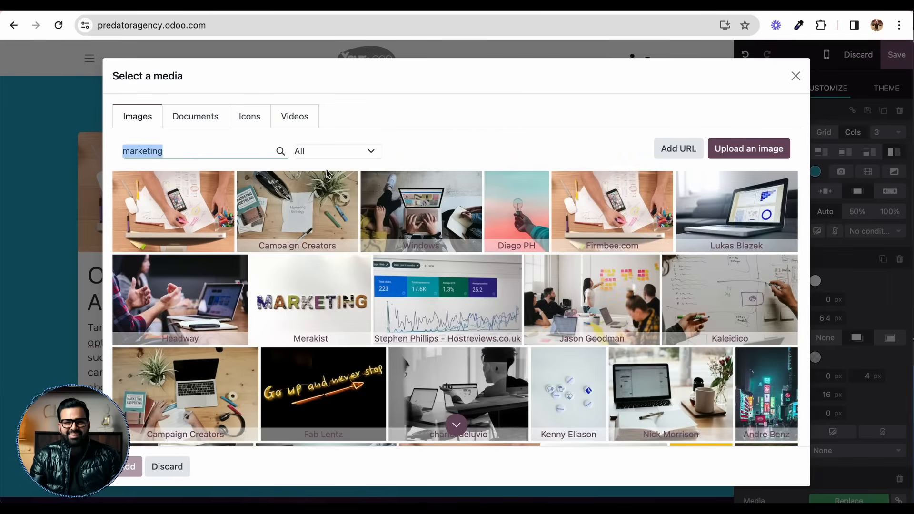
click(326, 174)
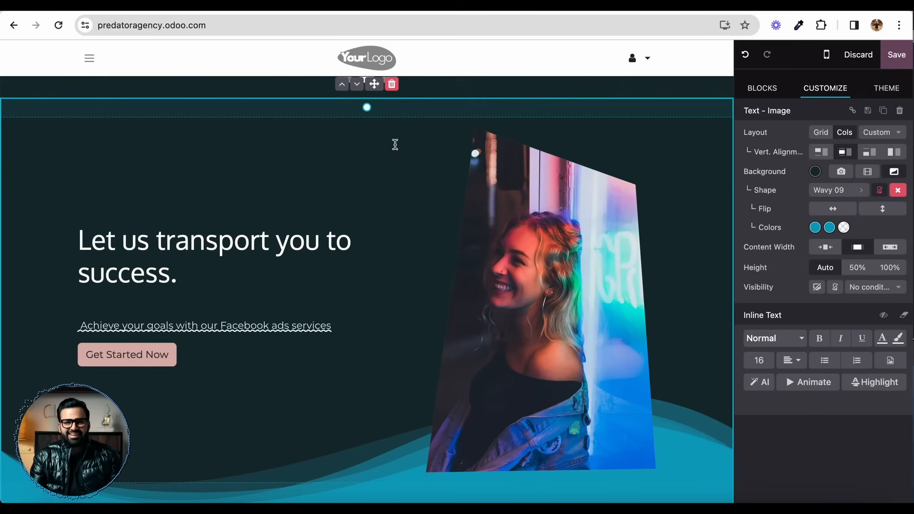
Step: Animate the "Let us transport you to success." heading on scroll with the Bounce effect
triple_click(266, 226)
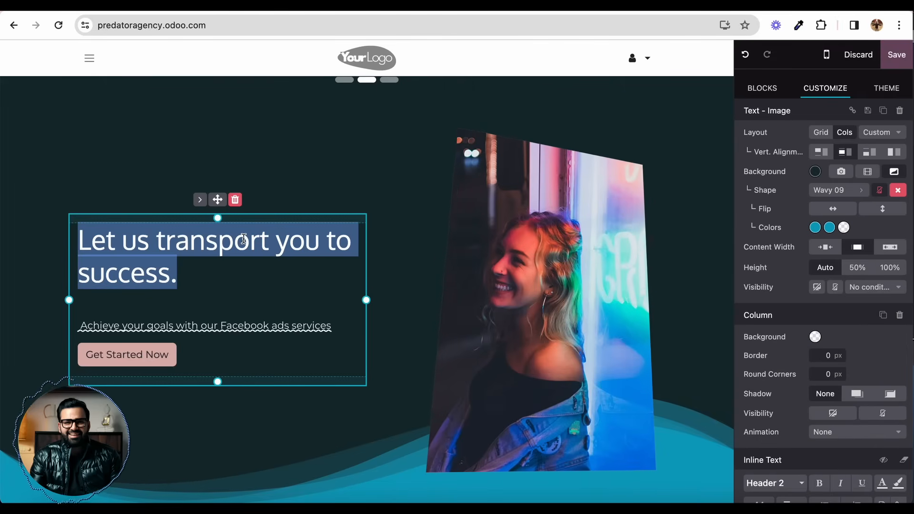
scroll(855, 384, down, 2)
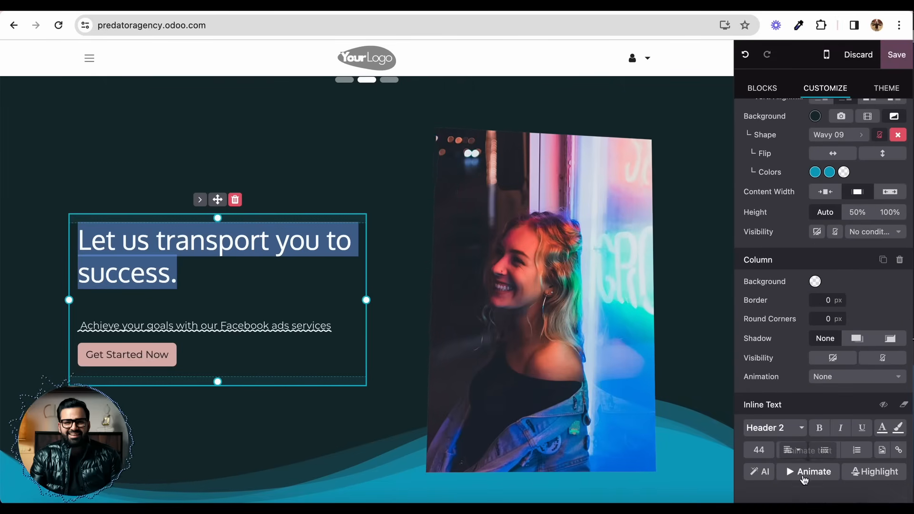
click(808, 472)
scroll(823, 428, down, 3)
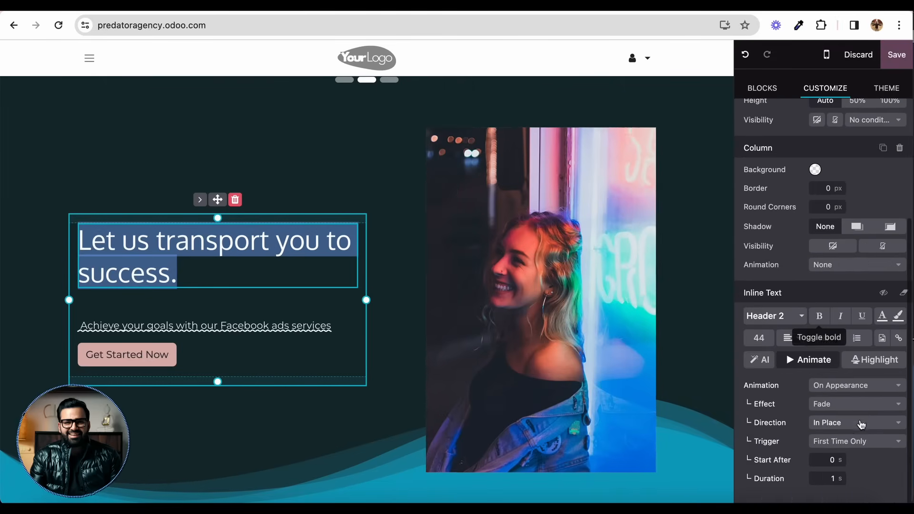
click(838, 385)
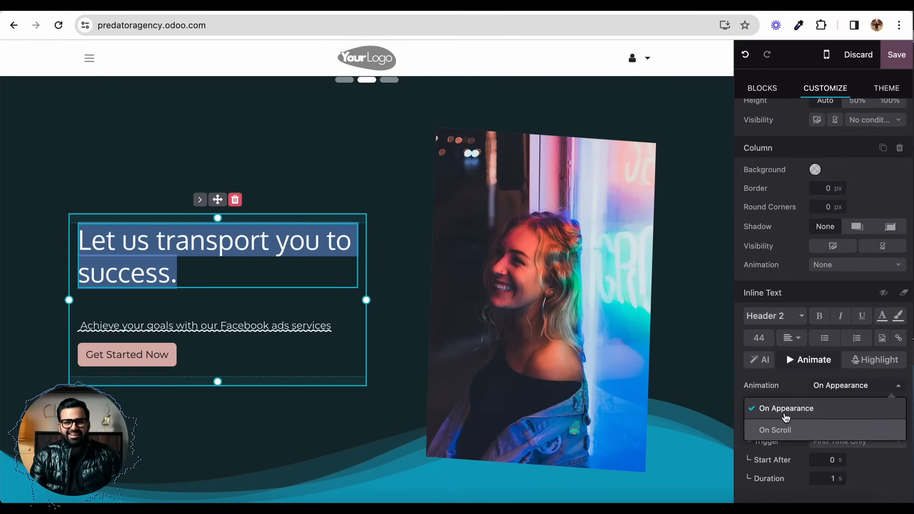
click(781, 430)
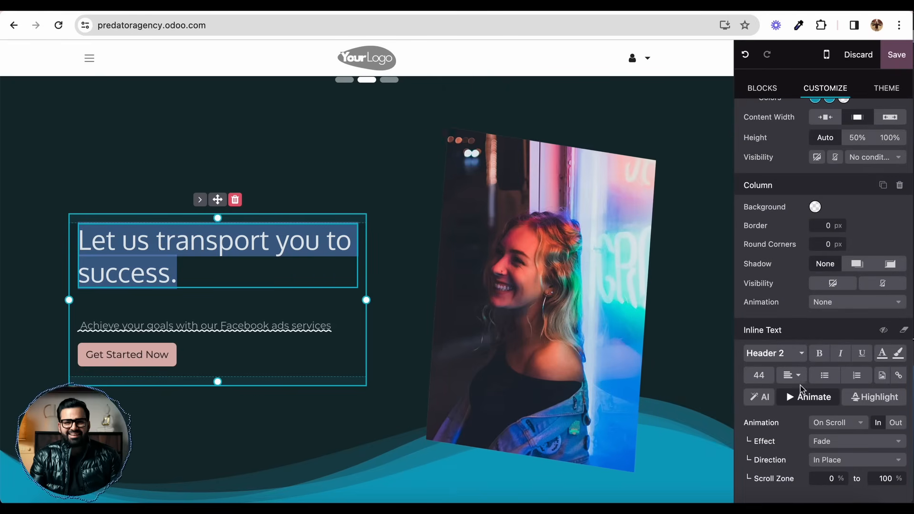
click(836, 439)
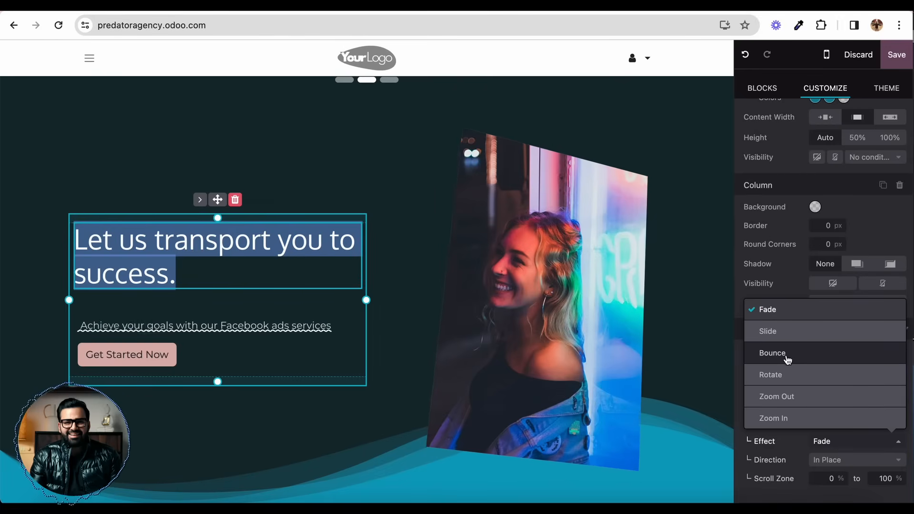
click(762, 354)
Step: Examine how the heading animates when moving between the "Our Services" banner and the text-image section
click(415, 138)
scroll(414, 138, up, 8)
scroll(381, 162, down, 7)
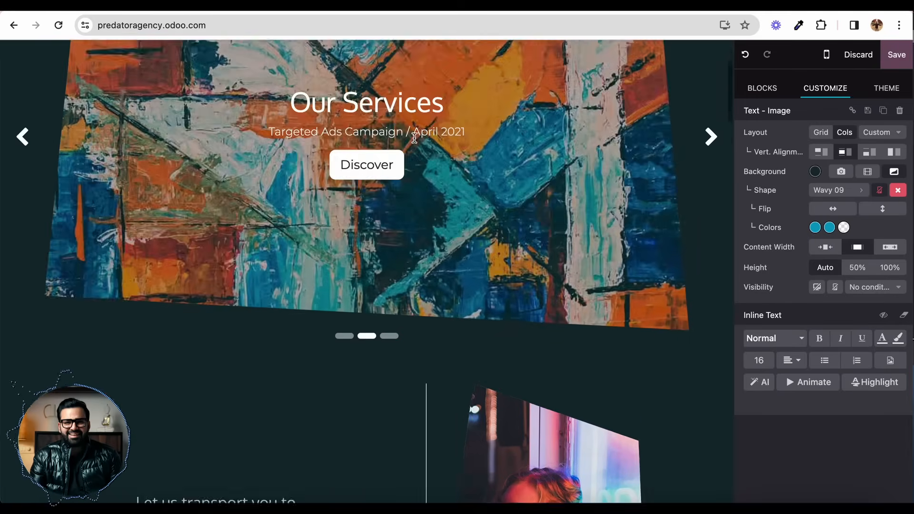
scroll(359, 224, up, 8)
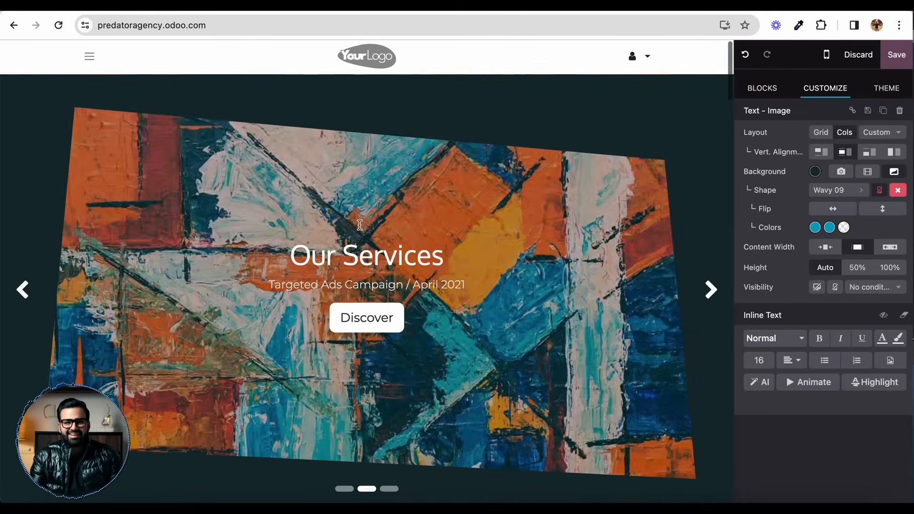
scroll(359, 224, down, 4)
scroll(359, 224, up, 2)
scroll(359, 224, down, 3)
scroll(476, 248, up, 1)
scroll(678, 303, down, 2)
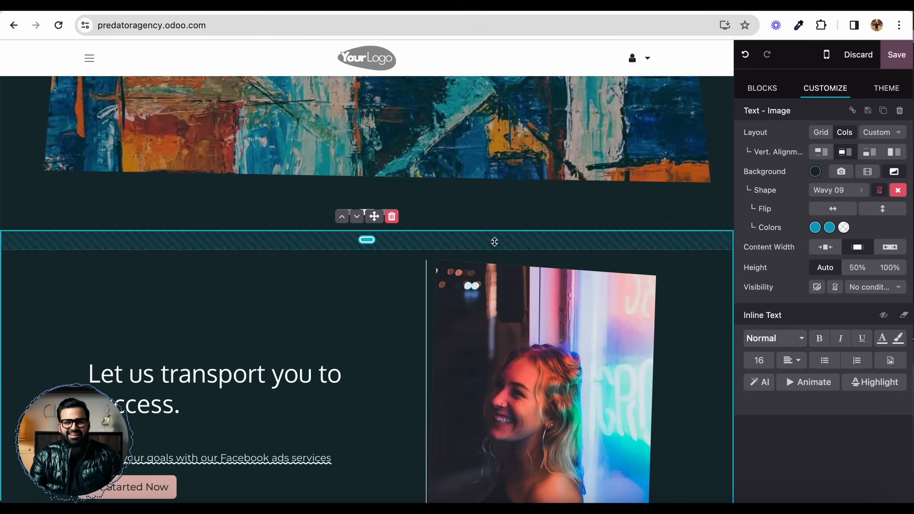
scroll(494, 242, up, 5)
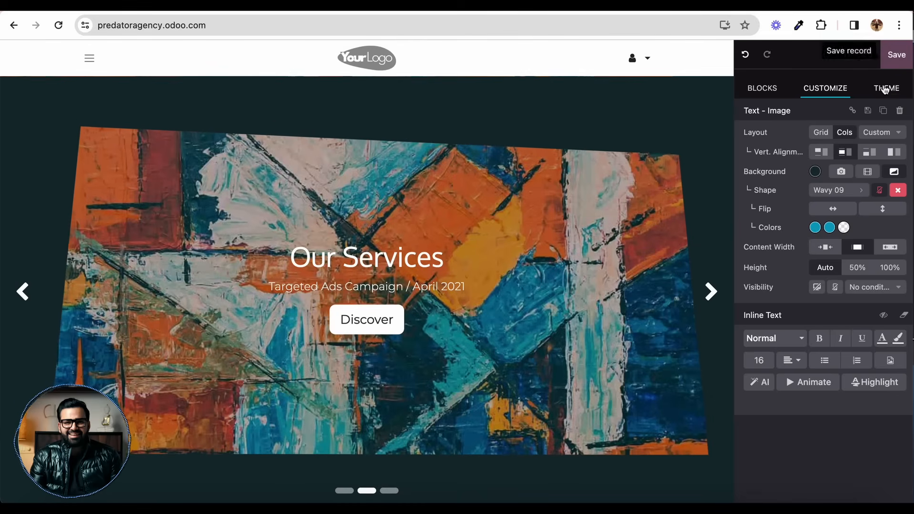
Step: Switch the website theme to Diversity (Anelusia) after browsing the theme gallery
click(885, 89)
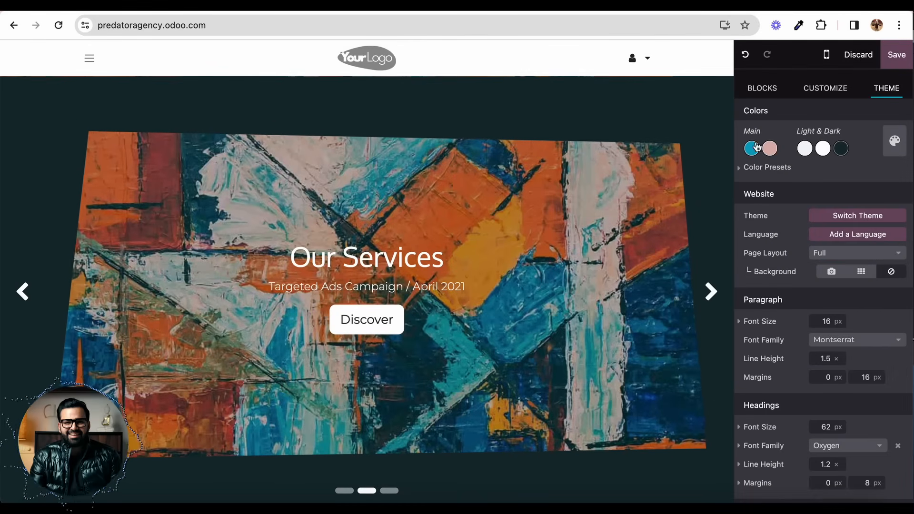
click(839, 216)
click(276, 319)
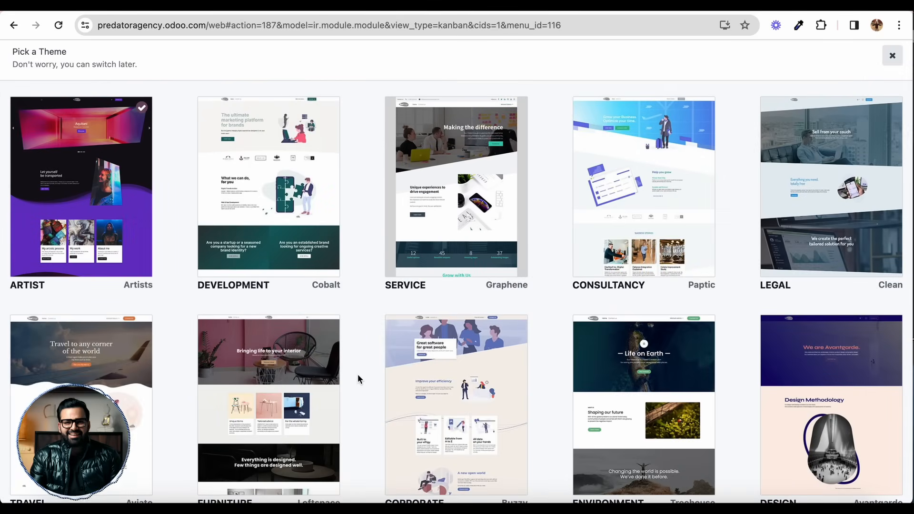
scroll(357, 376, down, 15)
scroll(477, 384, up, 15)
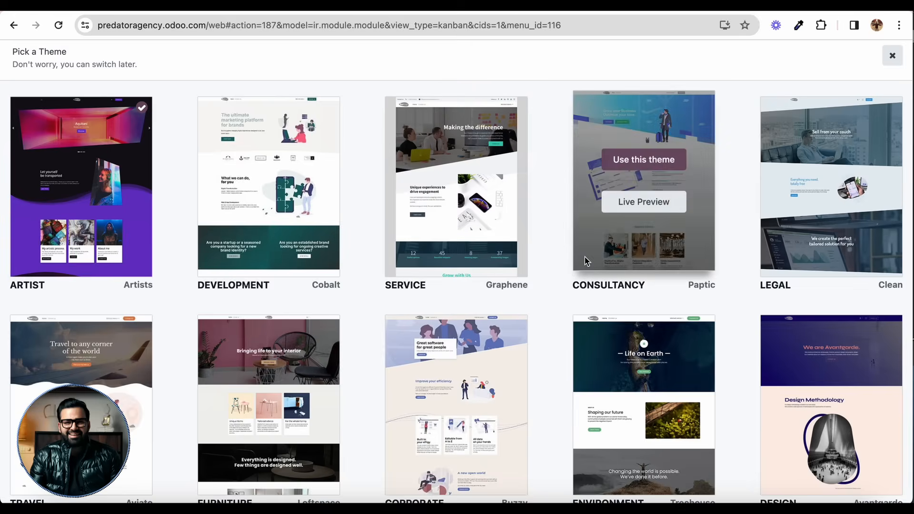
scroll(549, 221, down, 4)
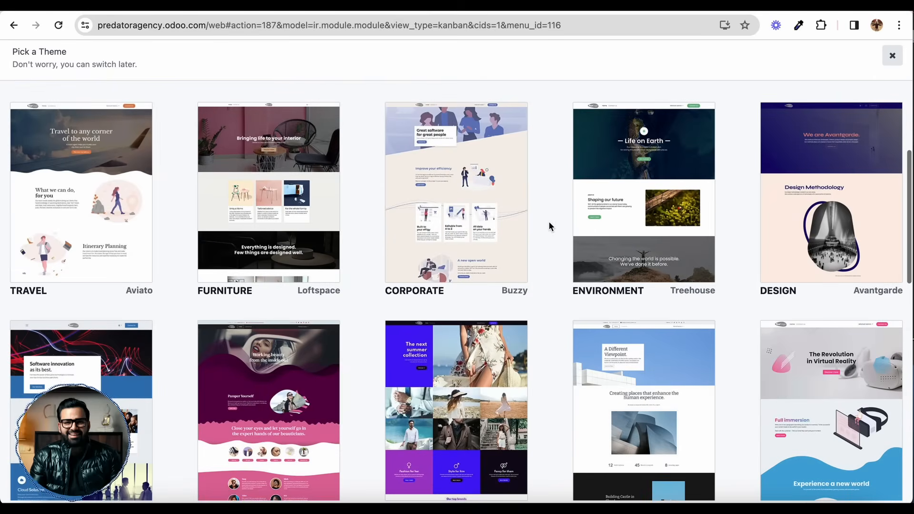
scroll(548, 221, down, 2)
mouse_move(268, 299)
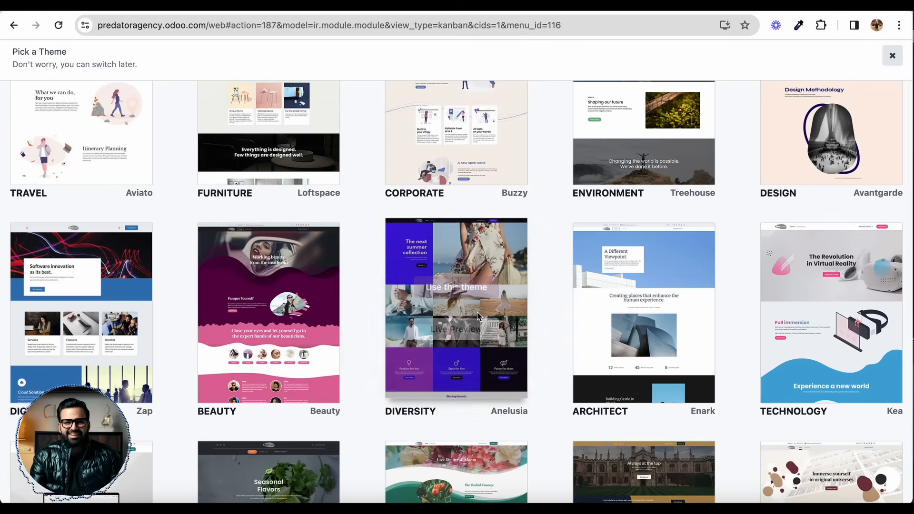
click(470, 282)
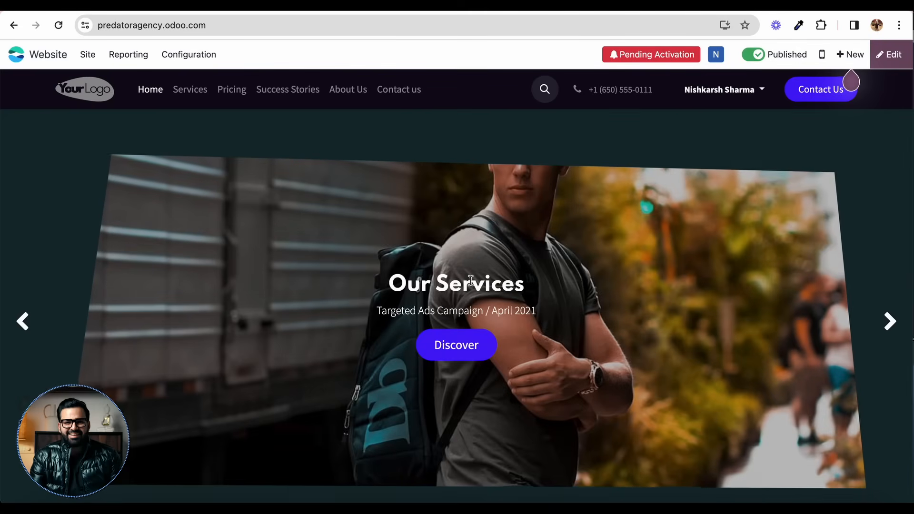
Step: Review the homepage's banner, text-image section and three cards in the new theme
scroll(295, 351, down, 2)
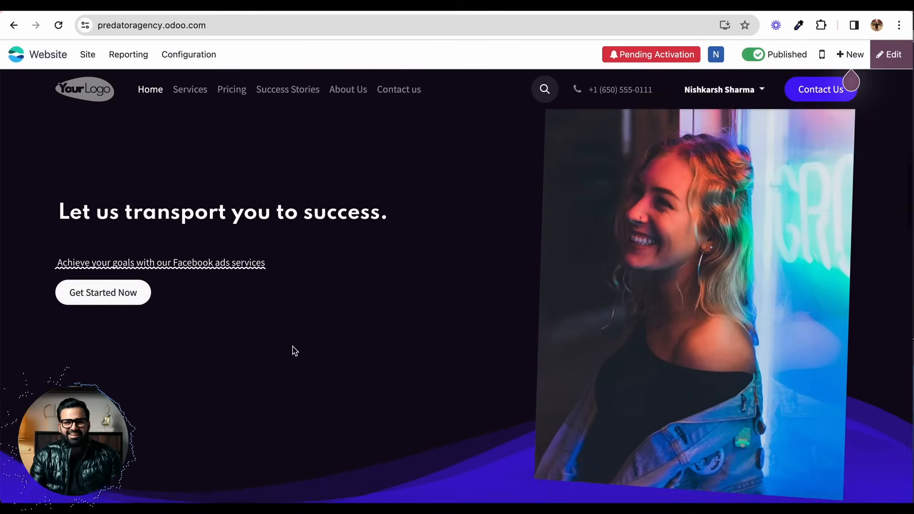
scroll(339, 222, down, 4)
scroll(337, 219, down, 10)
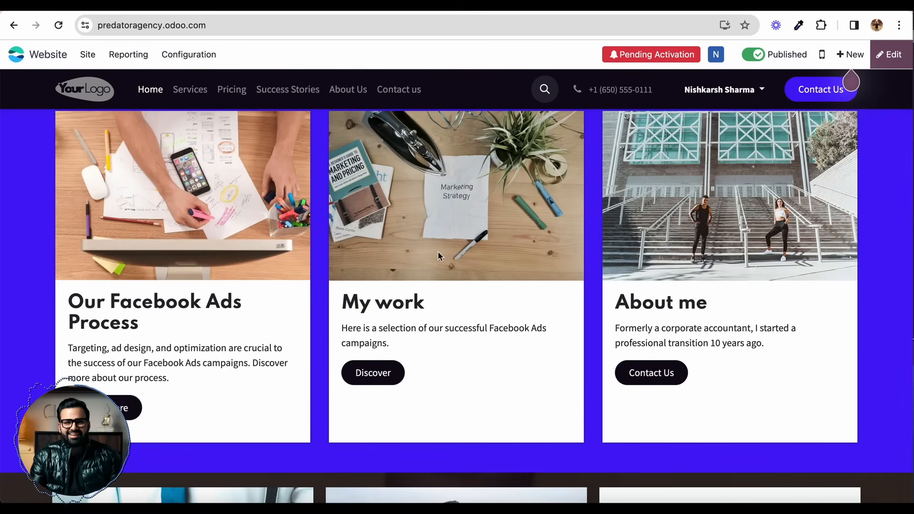
scroll(361, 300, down, 10)
scroll(363, 300, up, 20)
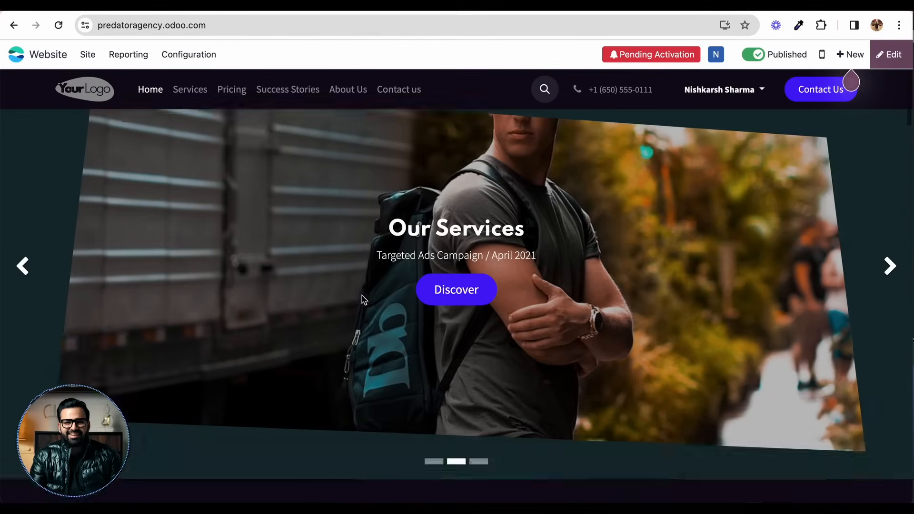
Step: Set the website theme's paragraph font family to Rajdhani and save the homepage
scroll(364, 300, up, 1)
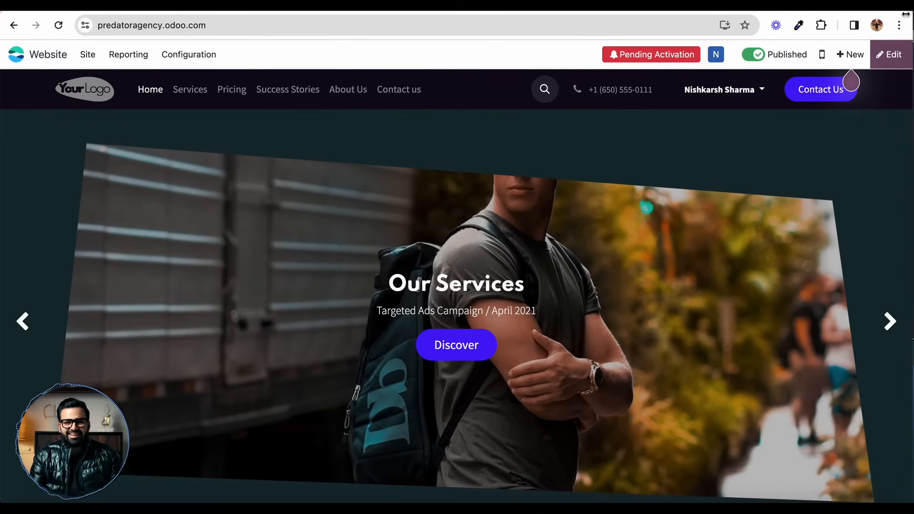
click(888, 54)
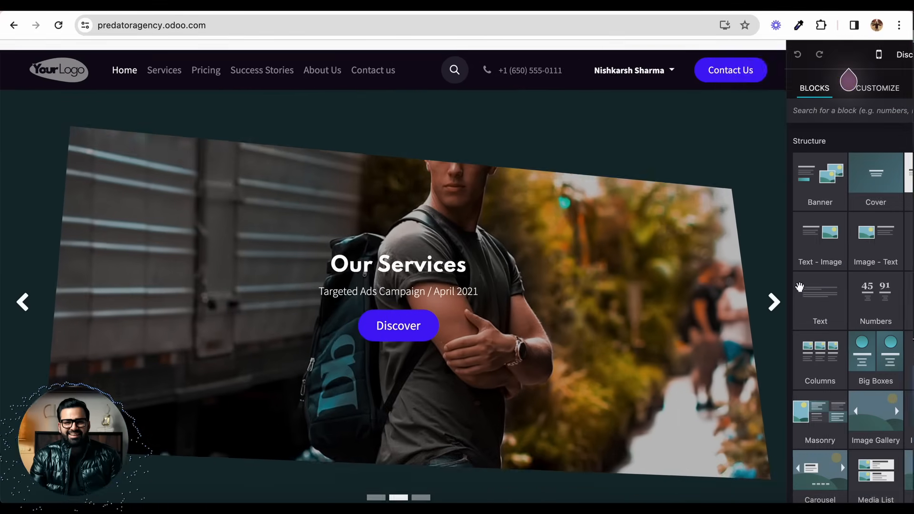
scroll(475, 214, down, 2)
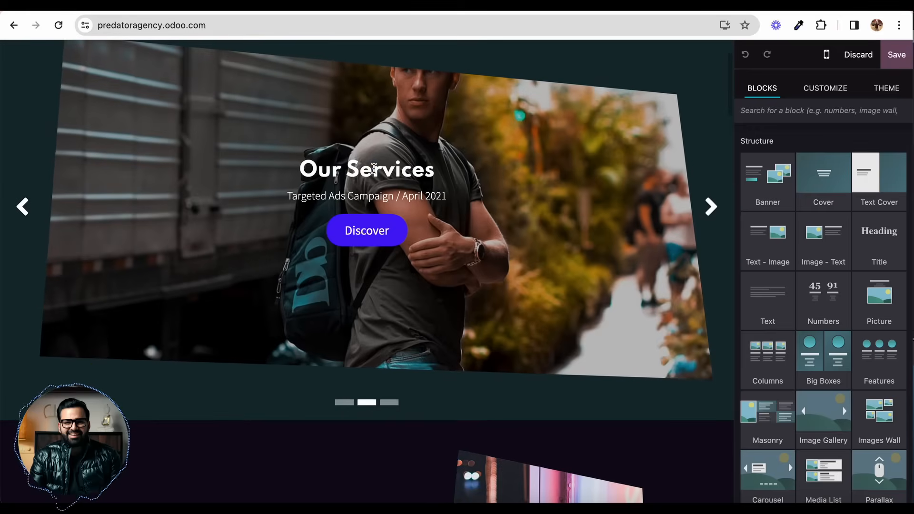
triple_click(374, 168)
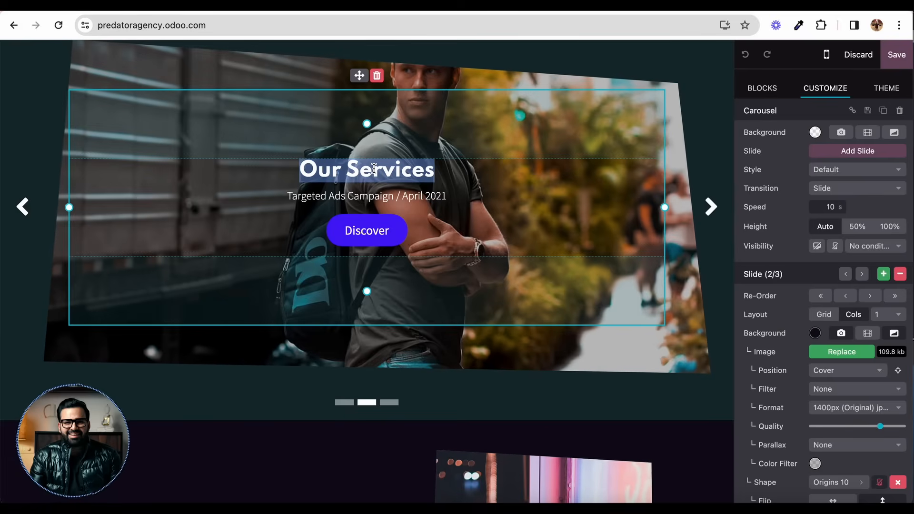
click(887, 96)
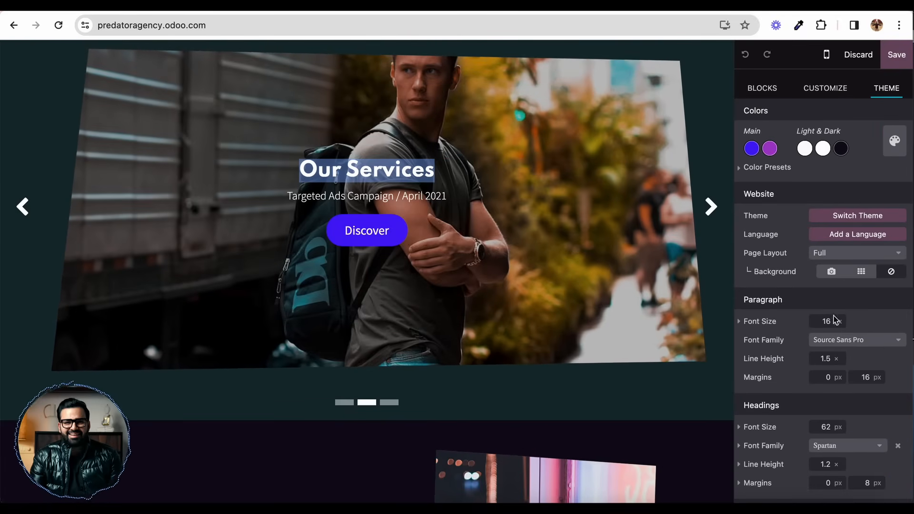
click(822, 348)
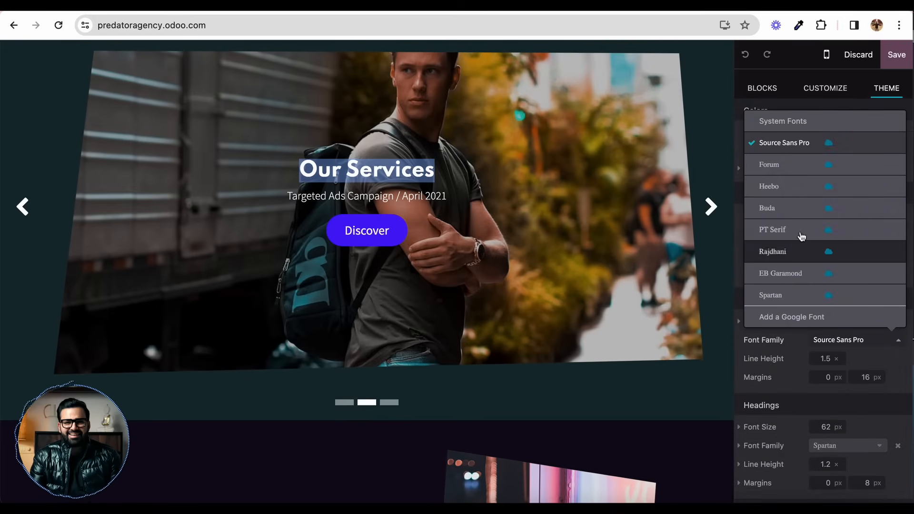
click(778, 257)
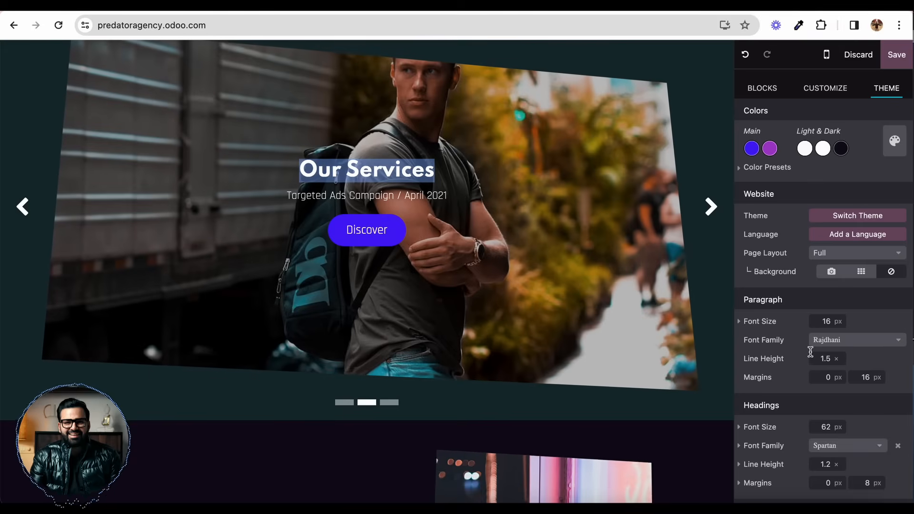
scroll(662, 108, up, 1)
scroll(662, 108, up, 2)
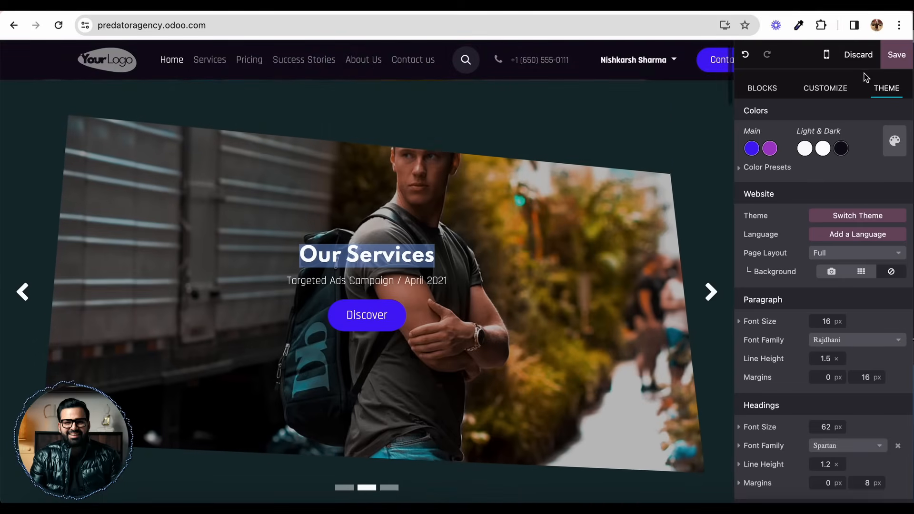
click(896, 55)
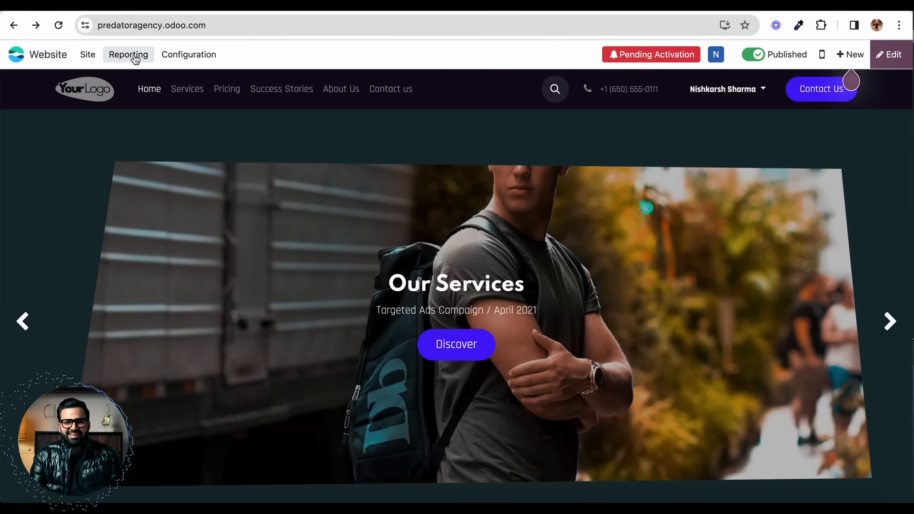
Step: Open the website's Analytics report and review its visitor graph, locations map and devices sections
click(176, 59)
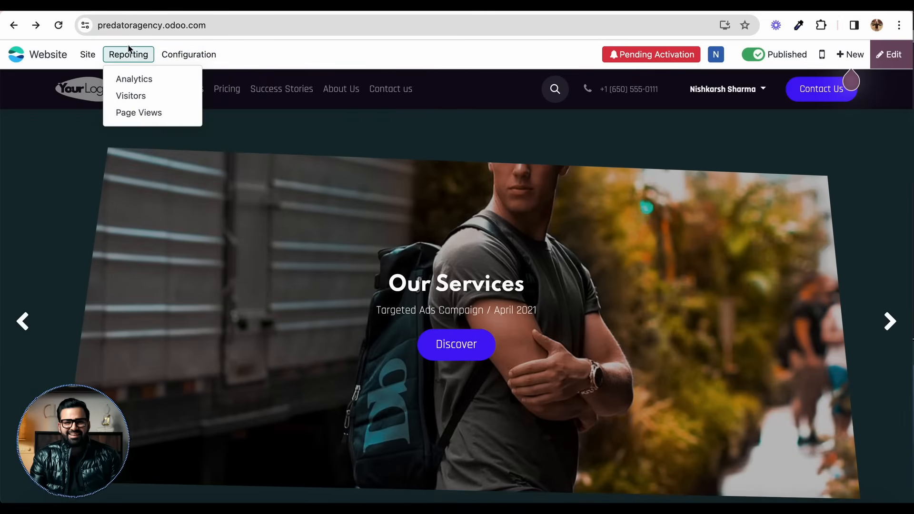
mouse_move(85, 57)
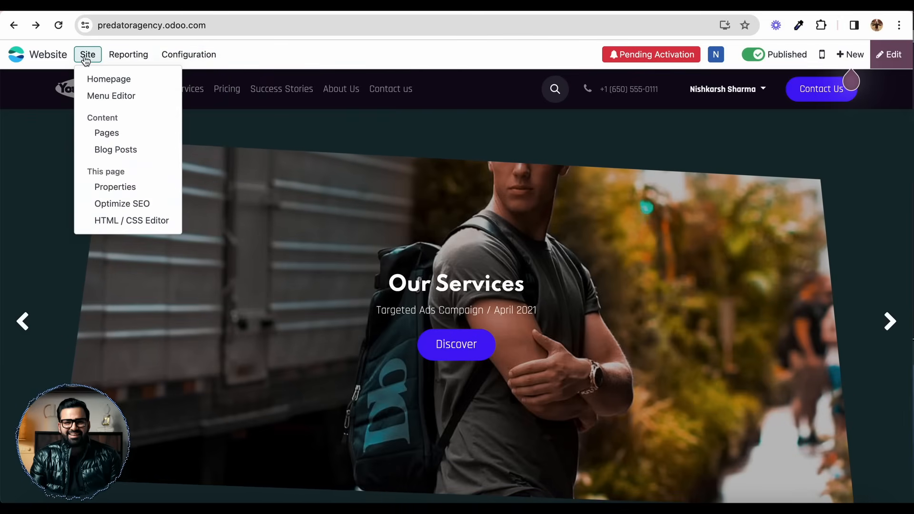
mouse_move(128, 56)
click(135, 78)
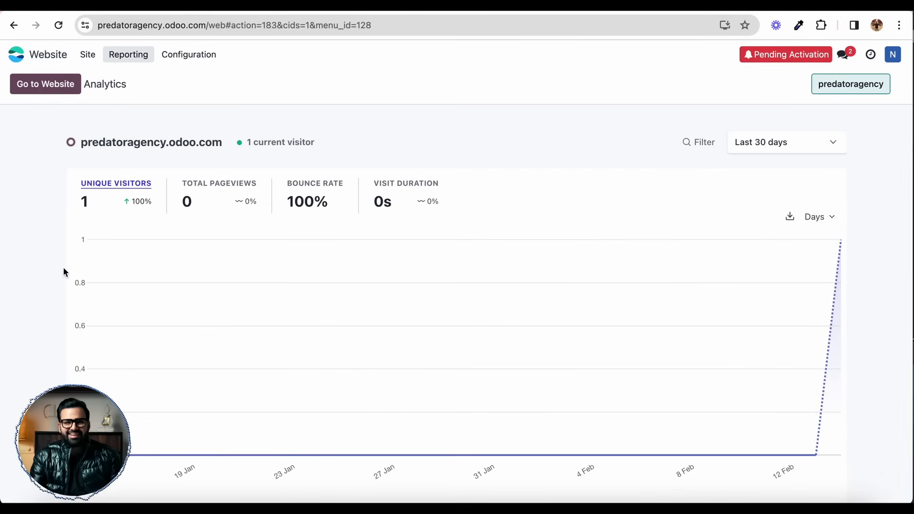
scroll(64, 270, down, 4)
scroll(256, 127, up, 2)
scroll(291, 163, up, 2)
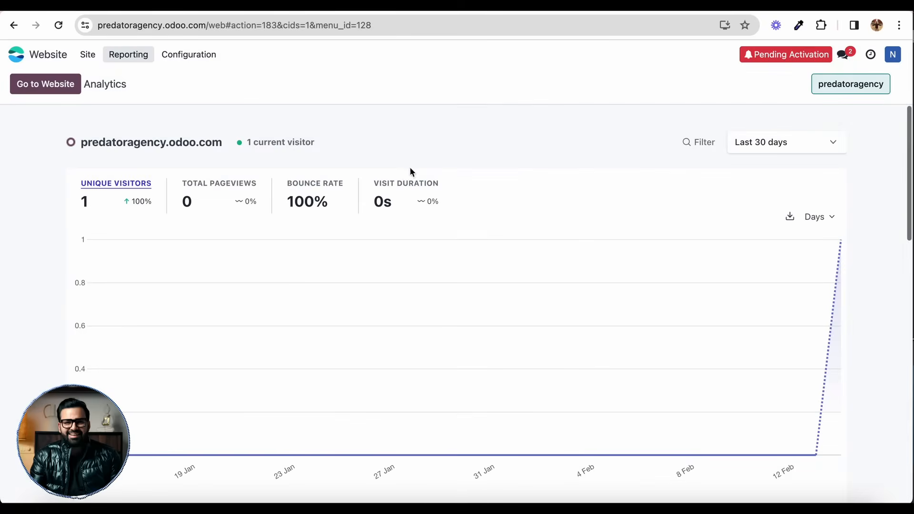
scroll(408, 214, down, 10)
scroll(406, 259, up, 3)
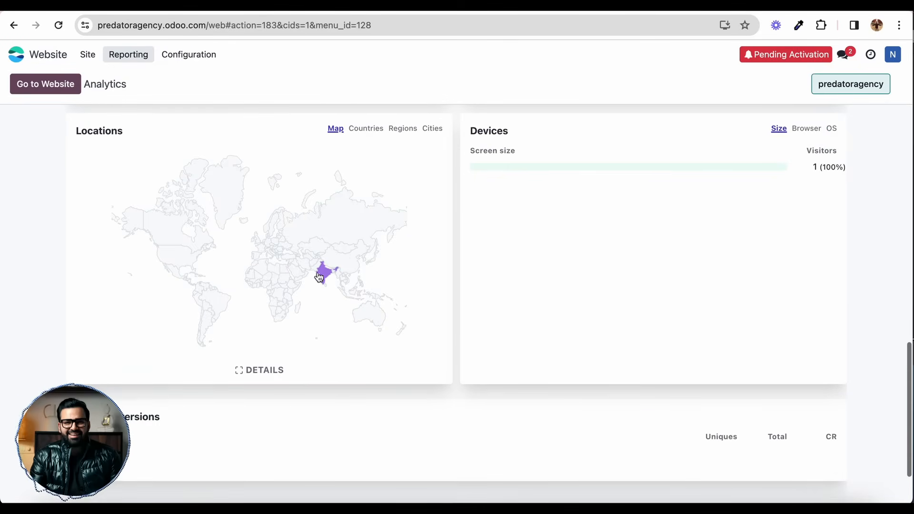
scroll(453, 247, up, 8)
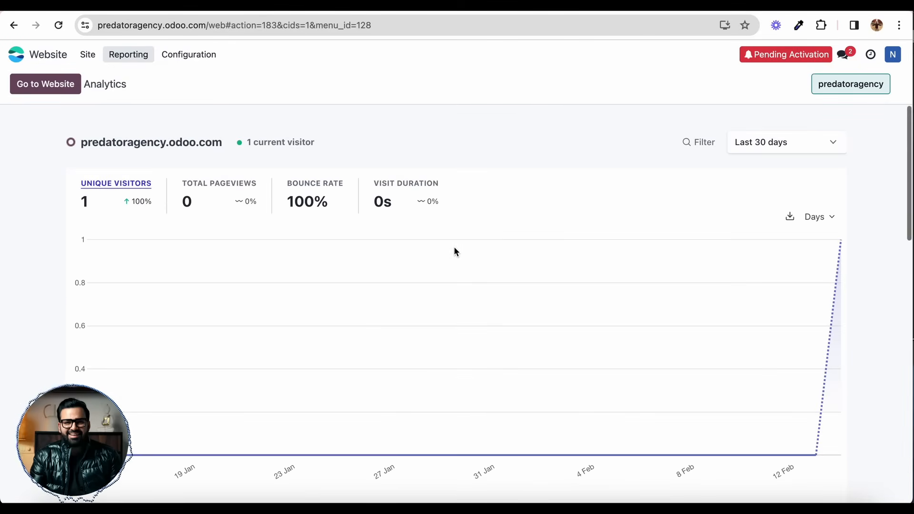
Step: Open the domain name configuration, close the confirmation dialog and highlight the site's current web address
click(129, 55)
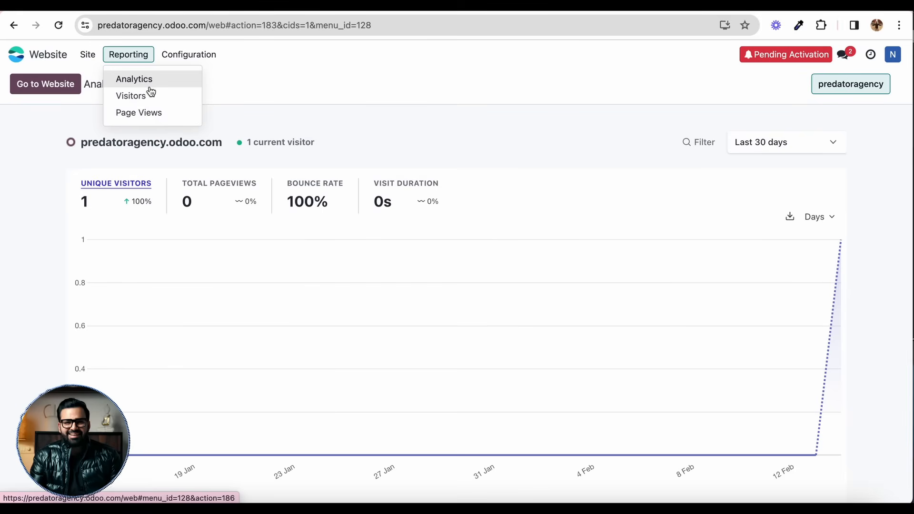
click(199, 56)
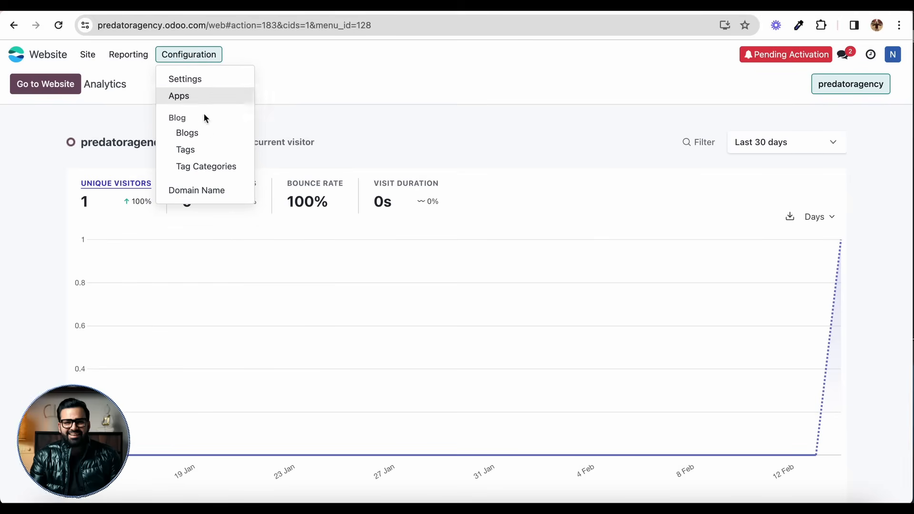
click(201, 191)
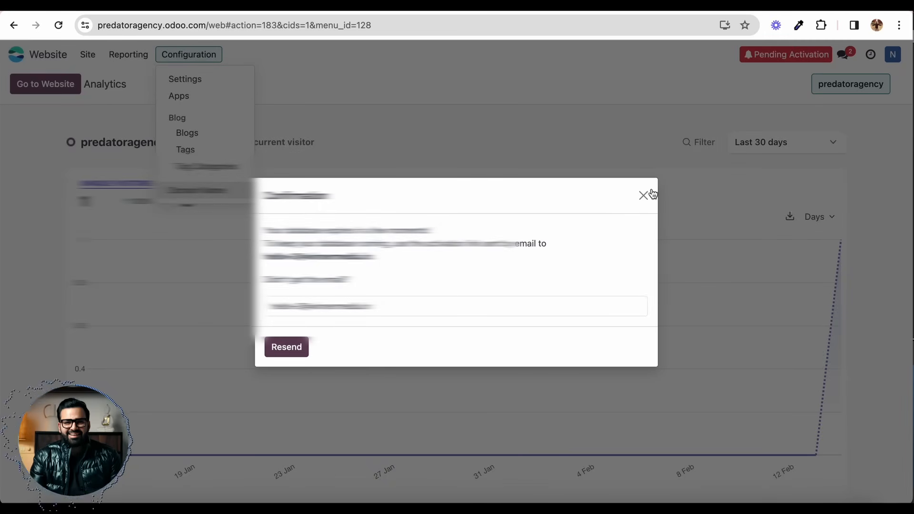
click(641, 204)
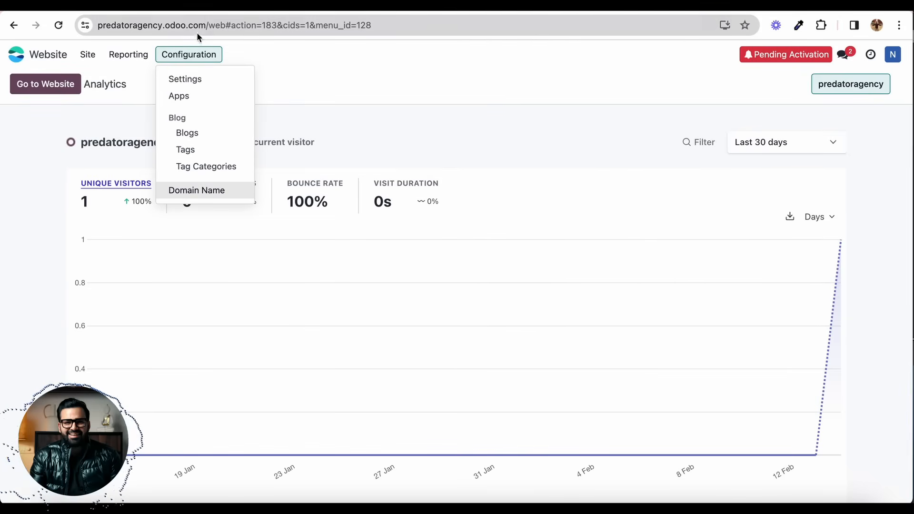
drag(100, 25, 204, 21)
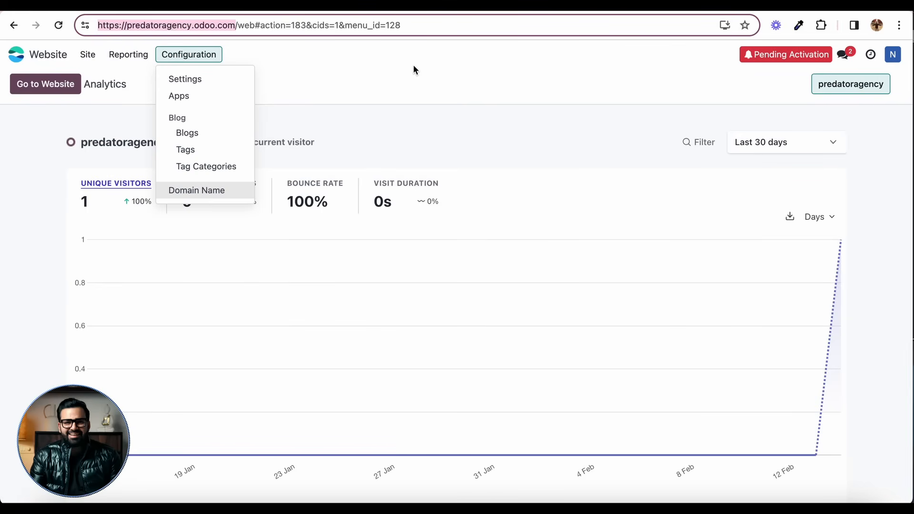
click(363, 84)
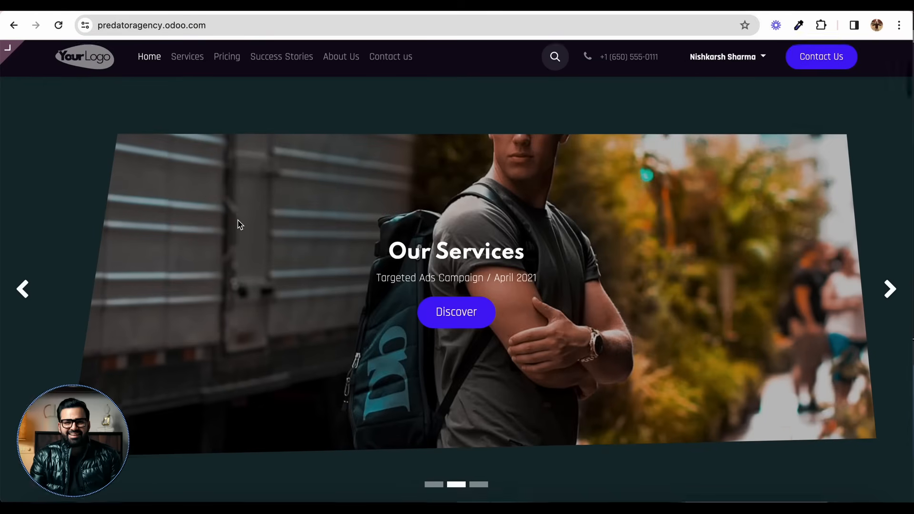
Step: Review the homepage banner in the new font and check the website's configuration options for the domain name
scroll(237, 223, down, 20)
scroll(238, 224, up, 20)
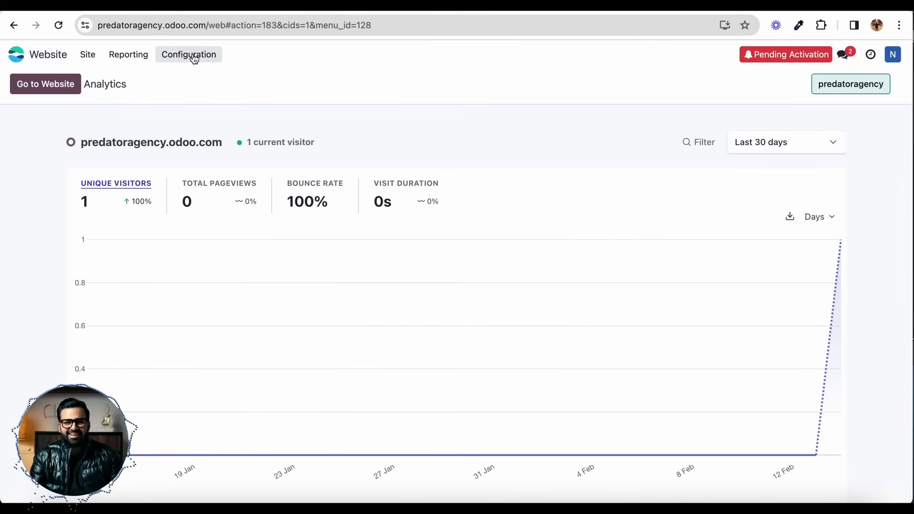
click(193, 56)
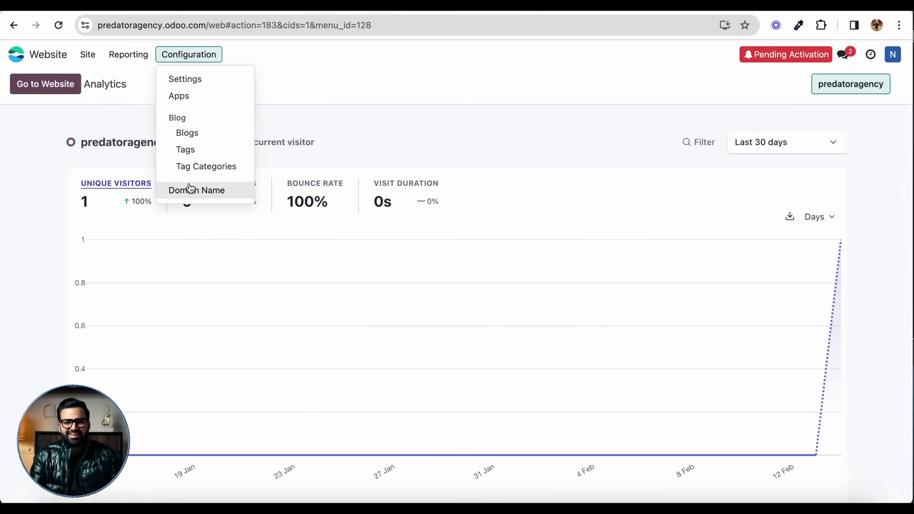
click(323, 80)
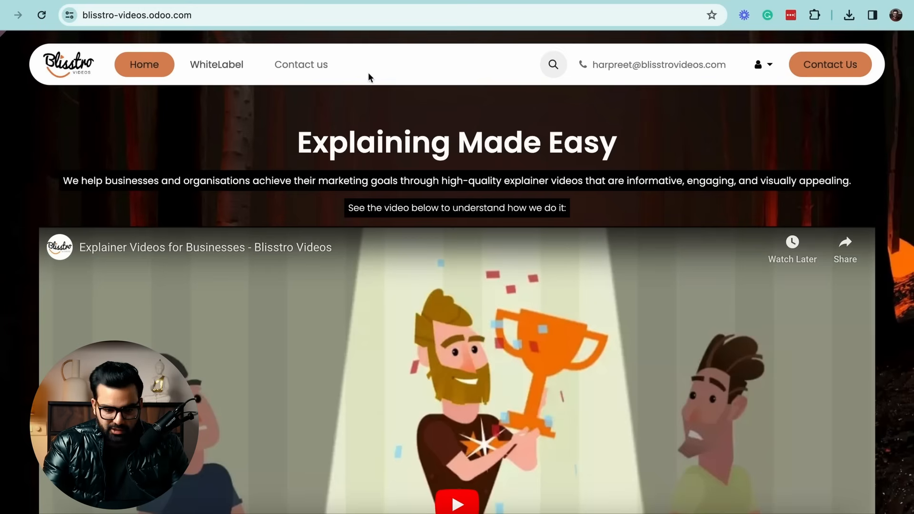
Step: Switch to the Blisstro Videos example site and examine its homepage from the intro video through client logos and work samples to the footer
scroll(502, 123, down, 1)
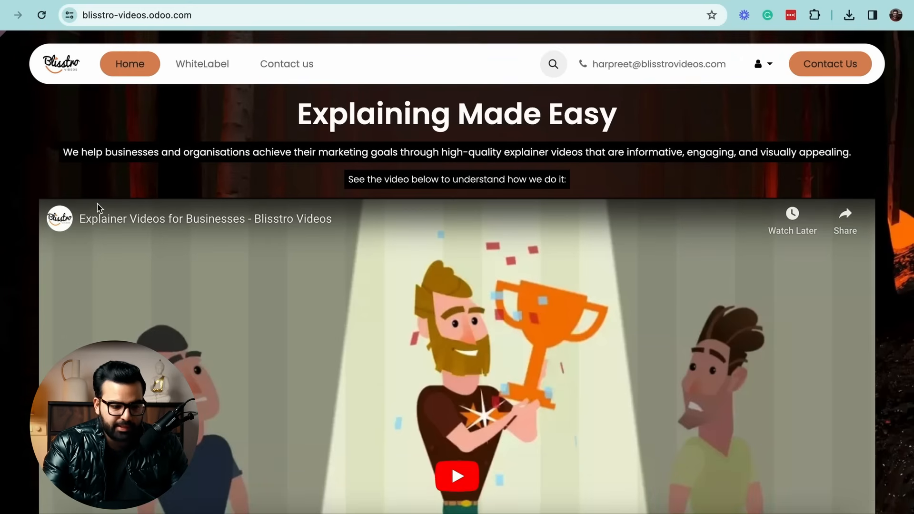
scroll(13, 280, down, 3)
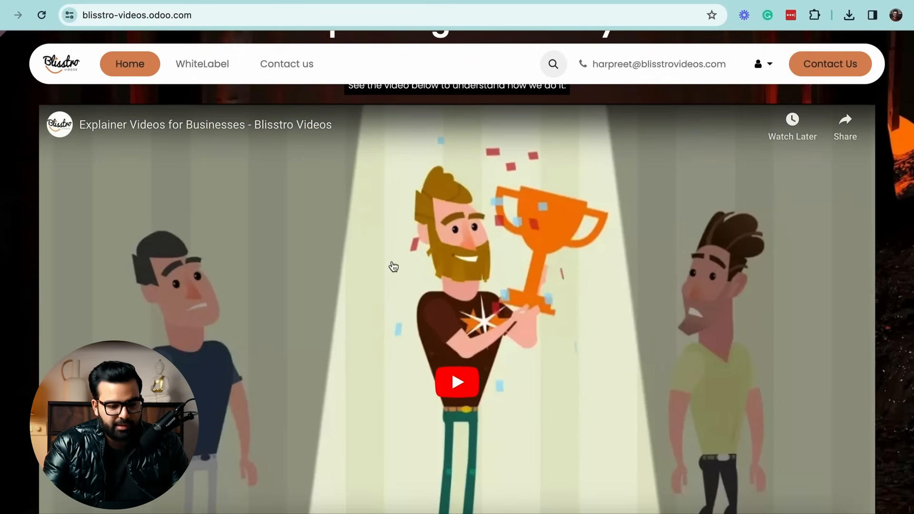
scroll(393, 267, down, 10)
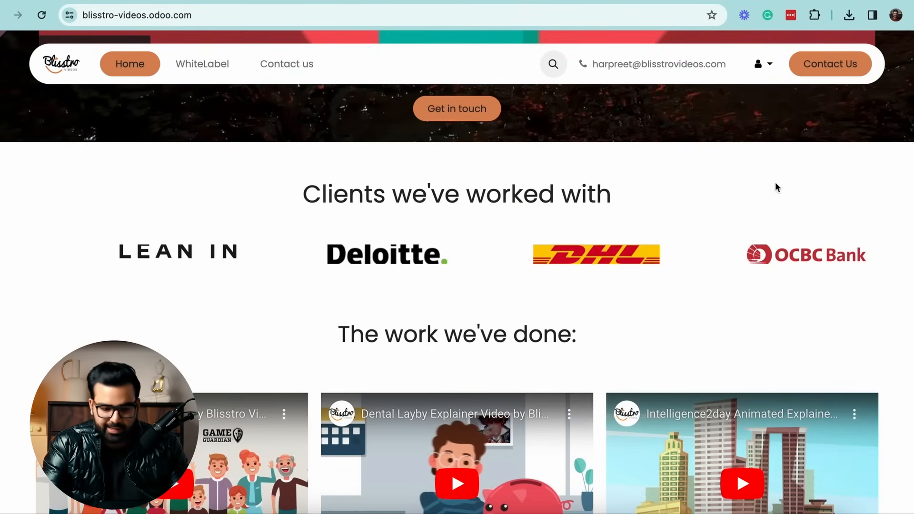
scroll(422, 164, down, 12)
scroll(432, 280, down, 15)
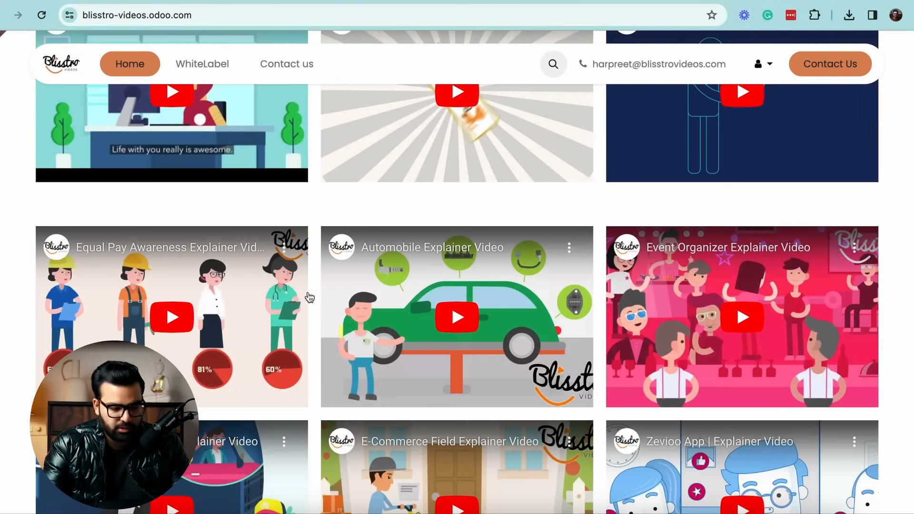
scroll(4, 297, down, 13)
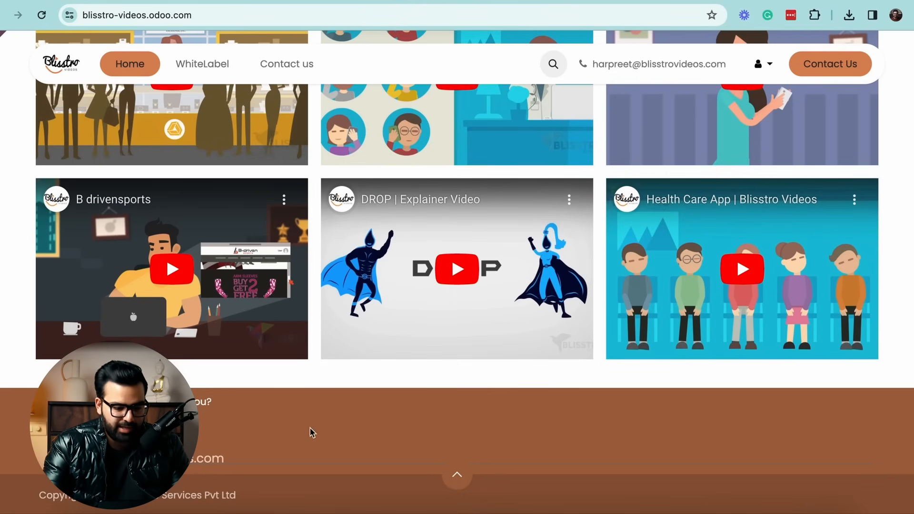
scroll(429, 333, up, 10)
scroll(517, 291, up, 20)
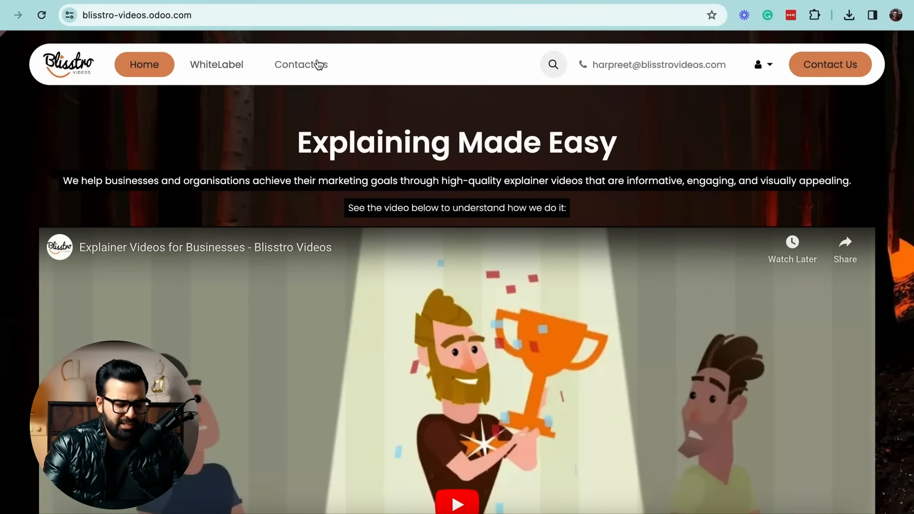
Step: Examine the Blisstro Videos site's WhiteLabel page and Contact us form, and return to its homepage
click(228, 73)
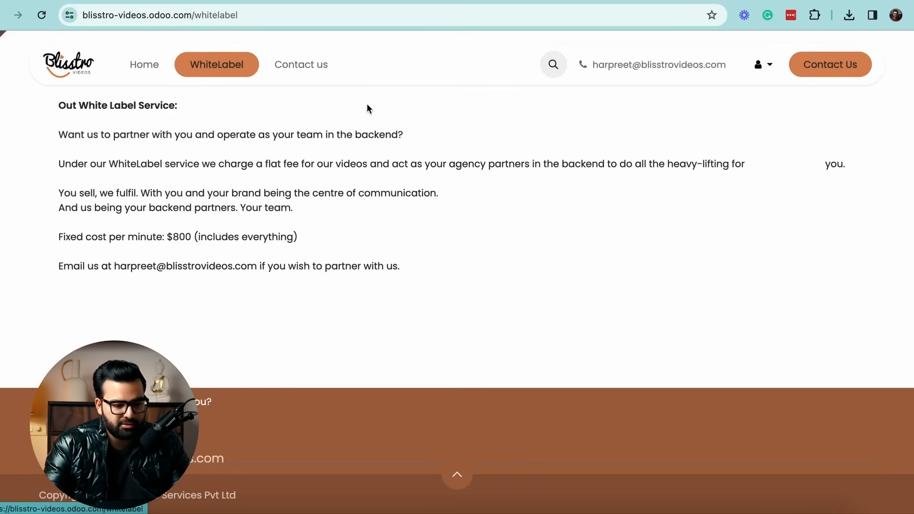
click(288, 66)
scroll(53, 293, down, 3)
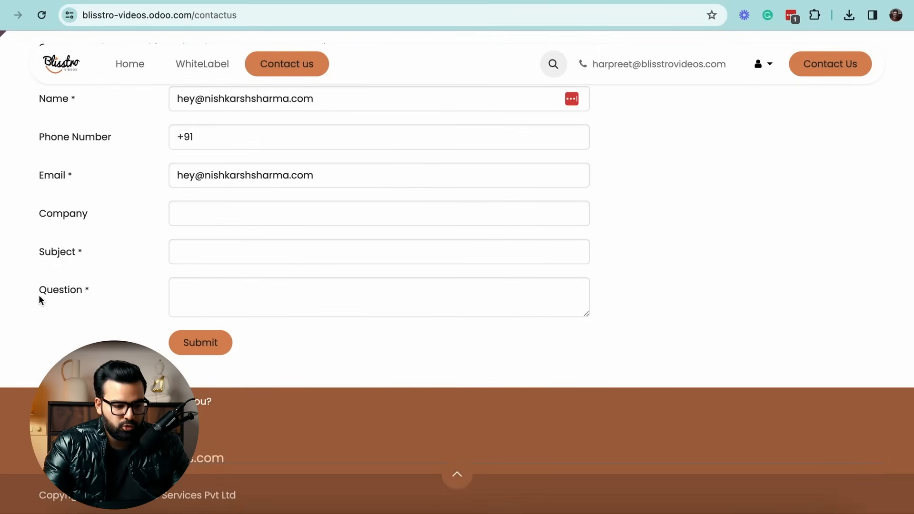
scroll(39, 293, up, 3)
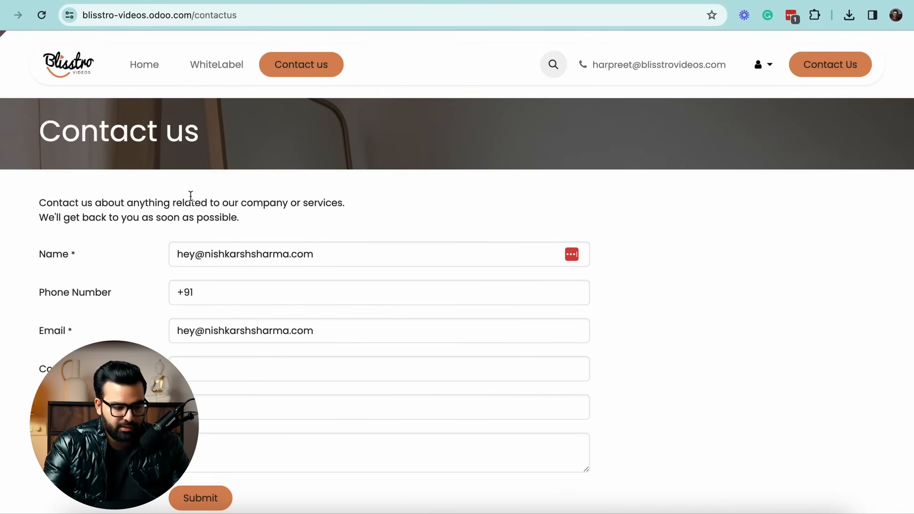
click(68, 71)
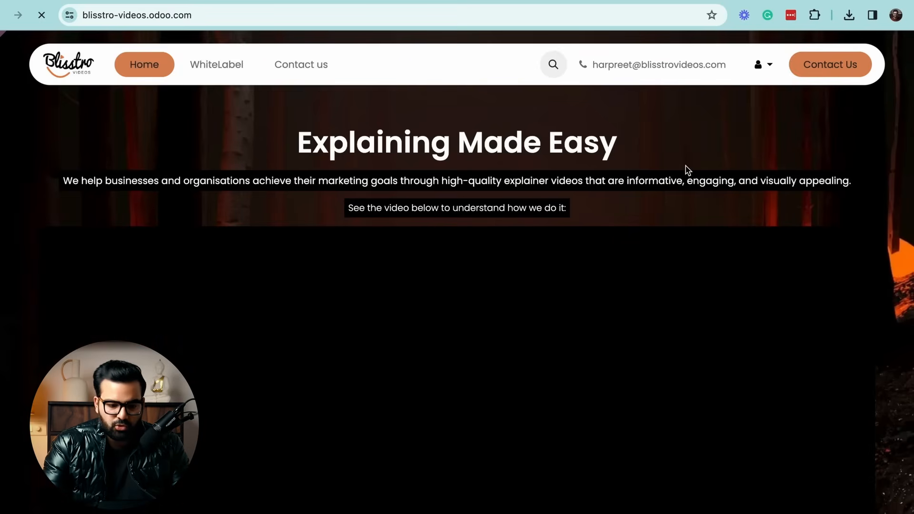
scroll(687, 170, down, 6)
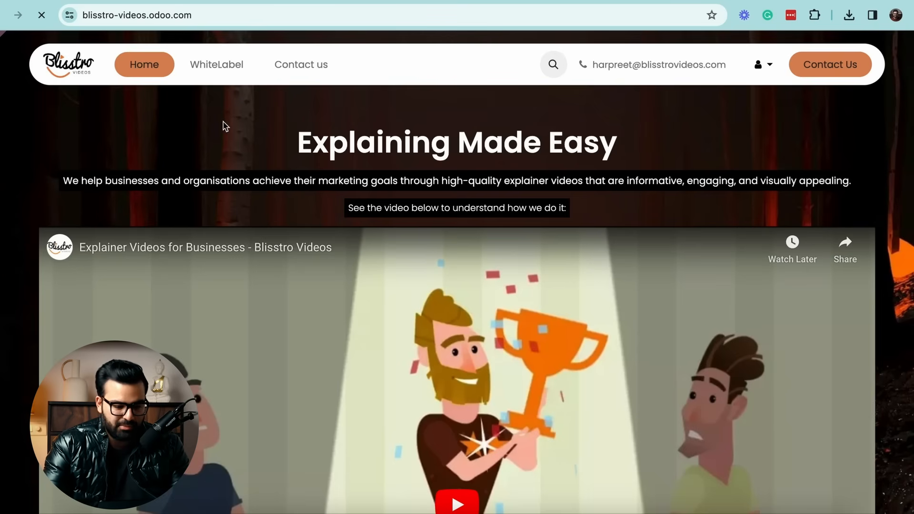
Step: Review the Blisstro Videos homepage again from the client logos through the work samples to the footer, and return to its banner
scroll(173, 179, down, 10)
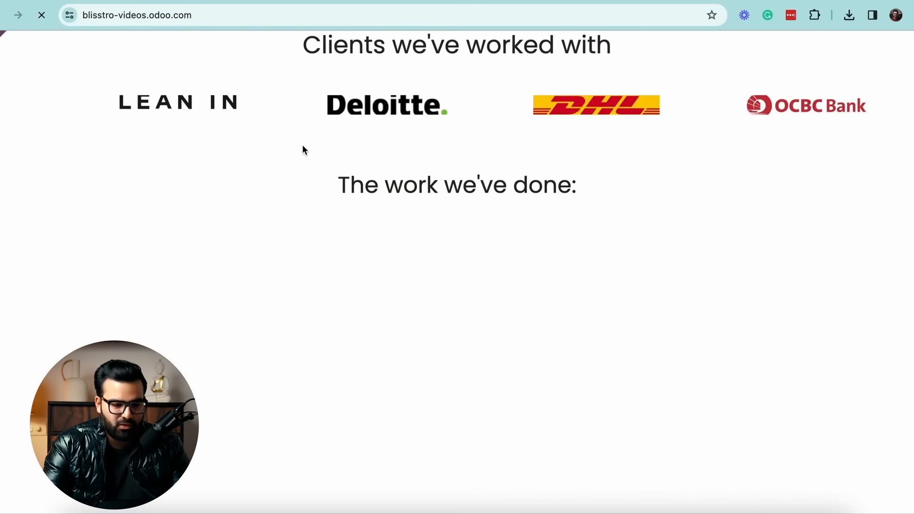
scroll(659, 167, down, 10)
scroll(659, 167, down, 20)
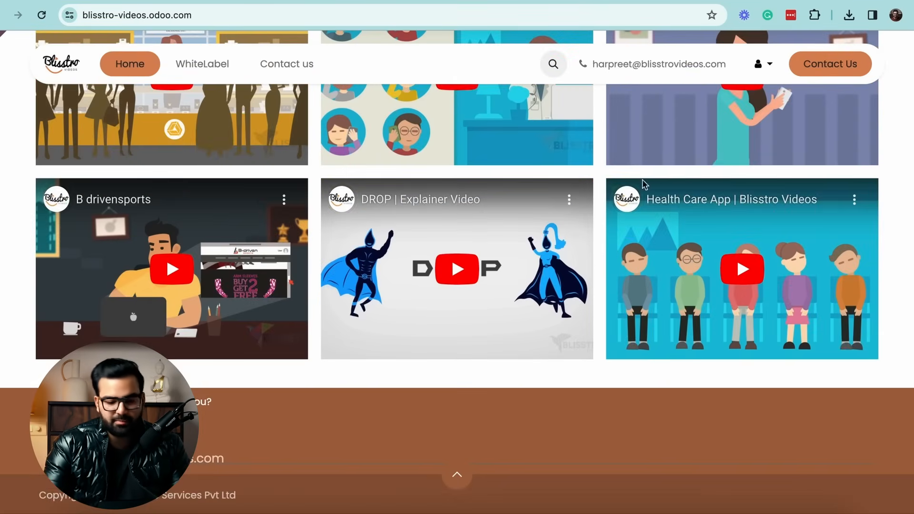
scroll(644, 183, up, 20)
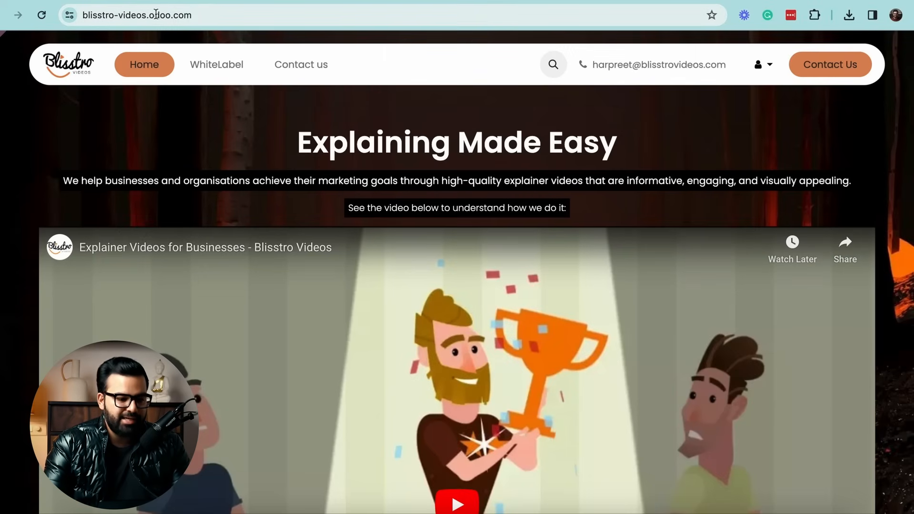
Step: Highlight the example site's full web address, blisstro-videos.odoo.com, to inspect its domain, and leave the address unchanged
click(209, 14)
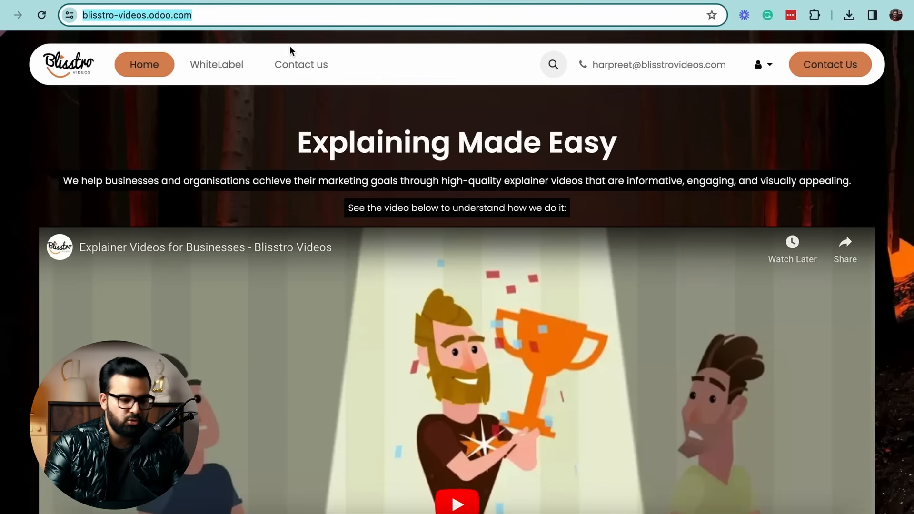
click(193, 15)
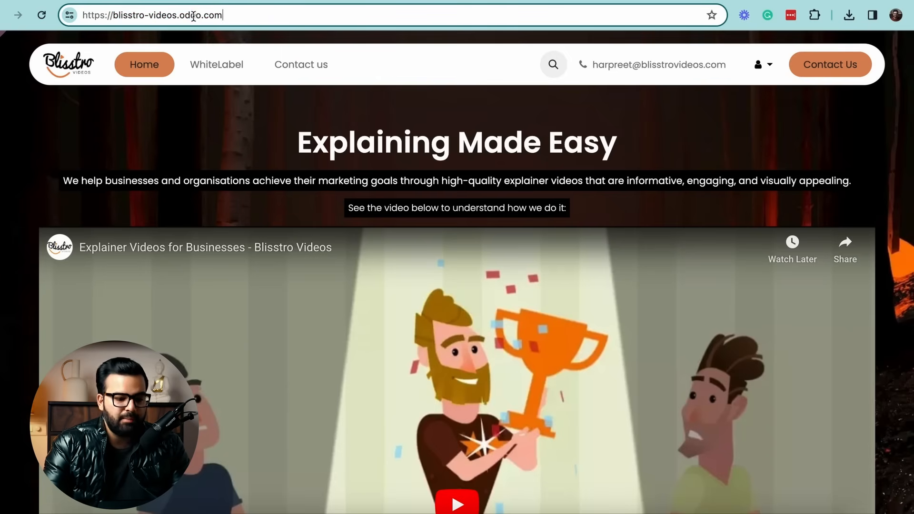
click(310, 126)
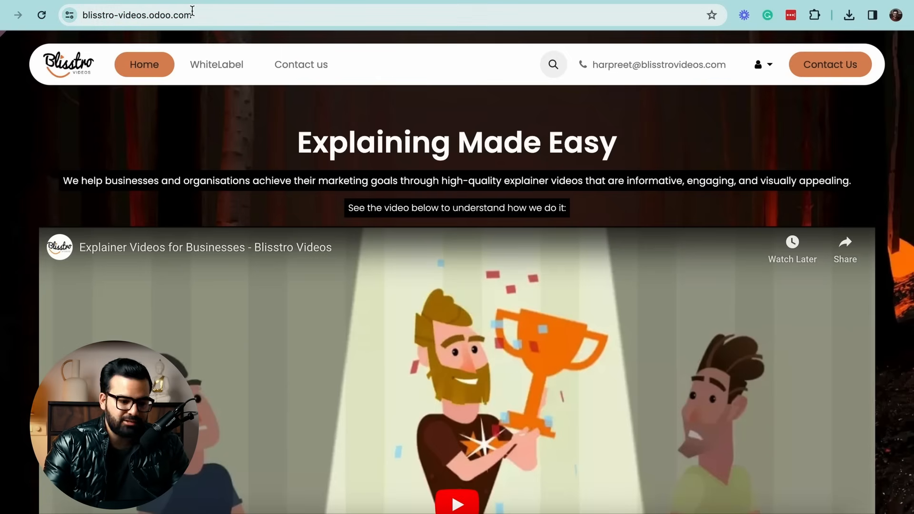